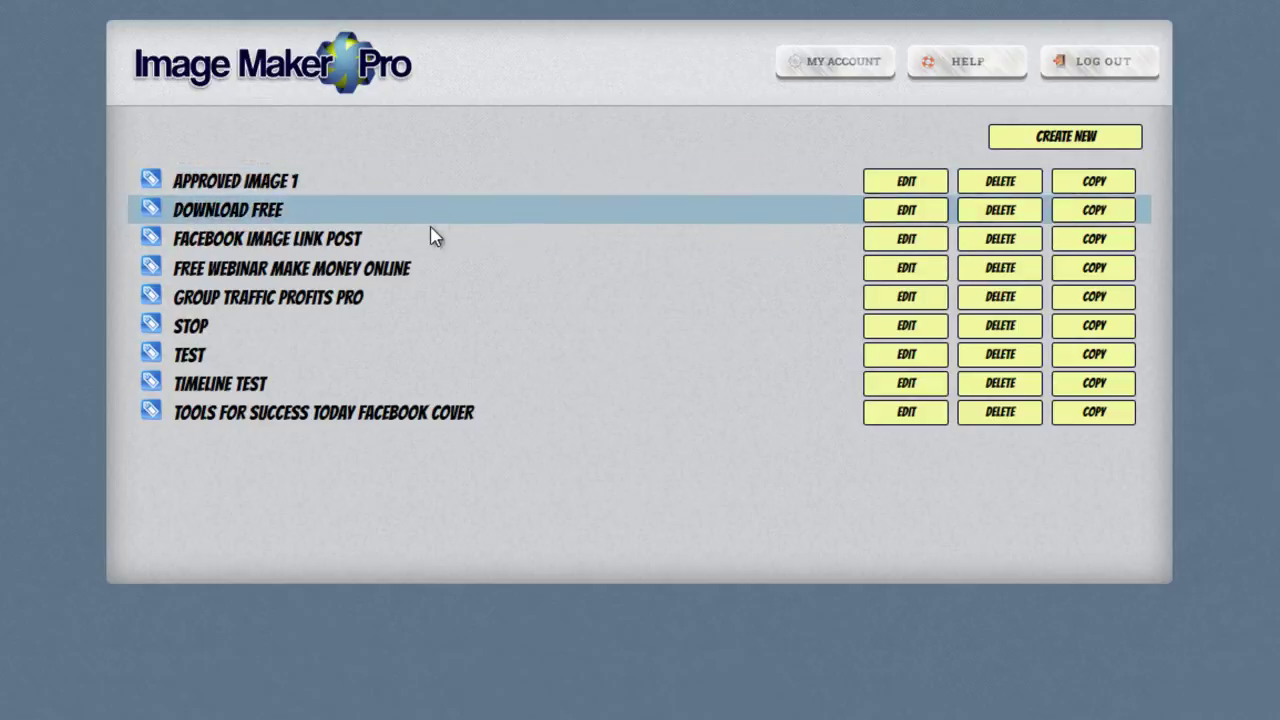
# Create a new graphic and name it 'TEST GRAPHIC'
pyautogui.click(1080, 138)
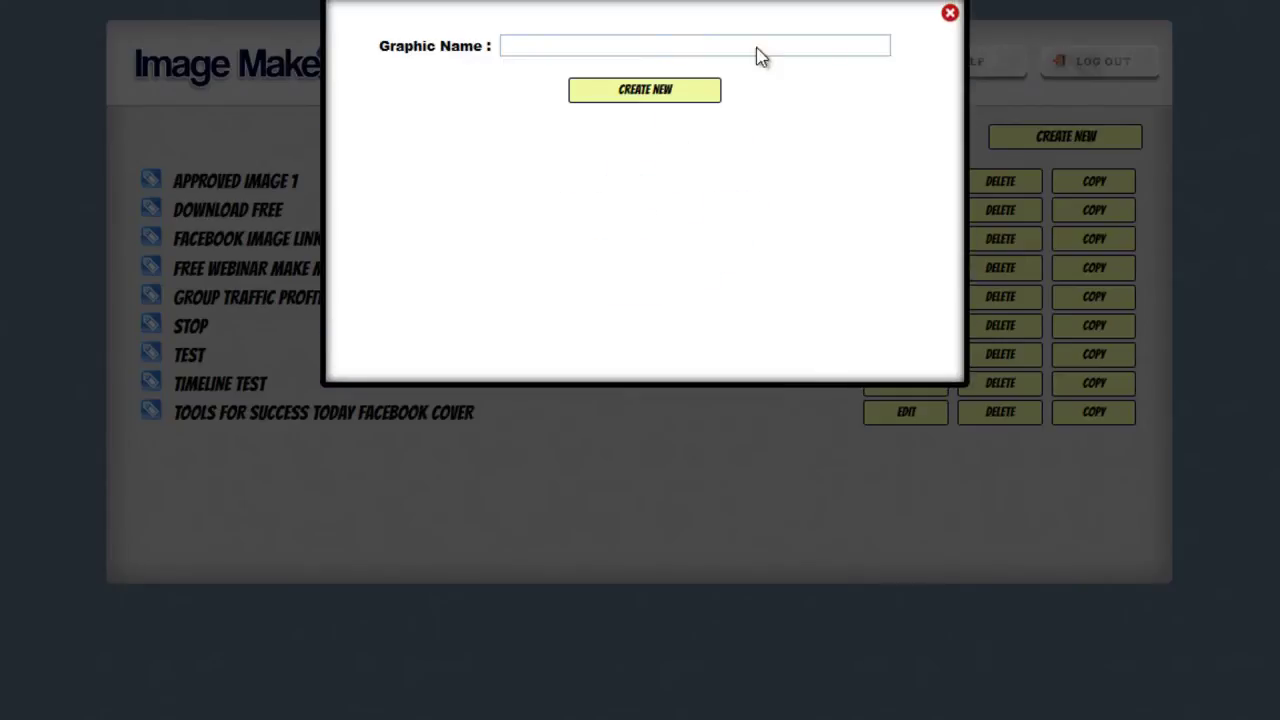
pyautogui.click(594, 44)
pyautogui.write('T')
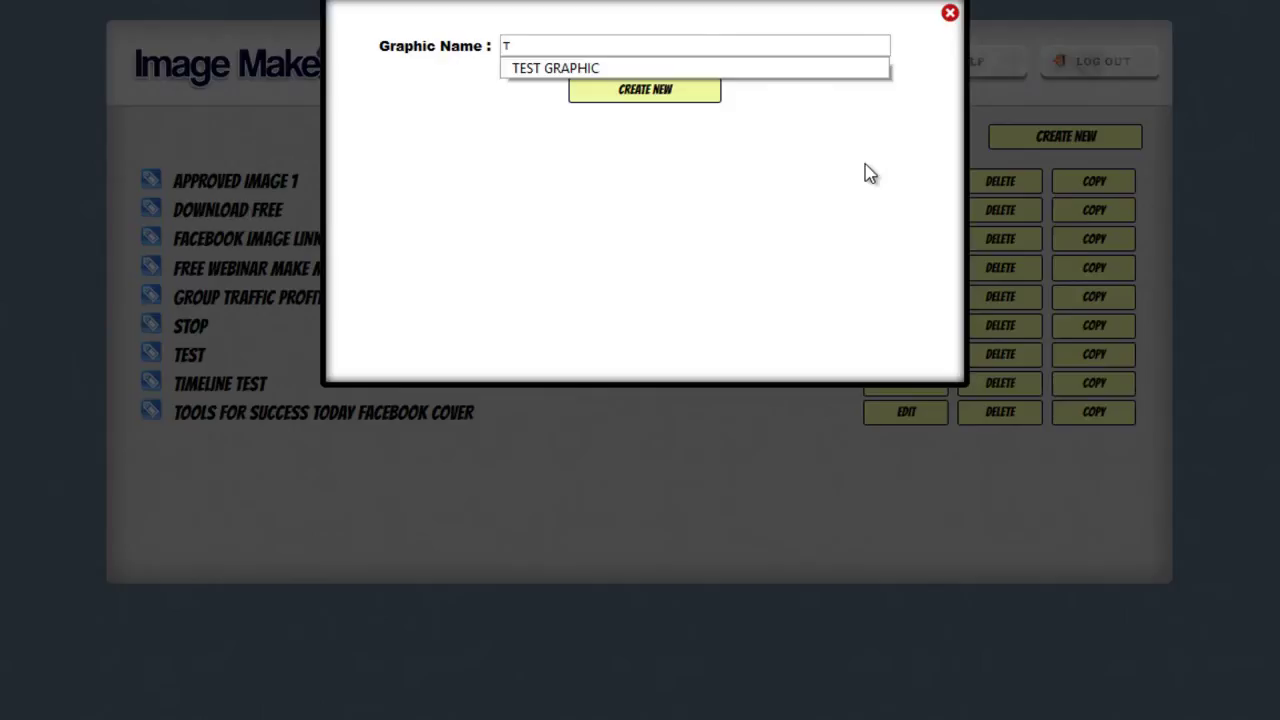
pyautogui.write('EST GRAPHIC')
pyautogui.click(700, 92)
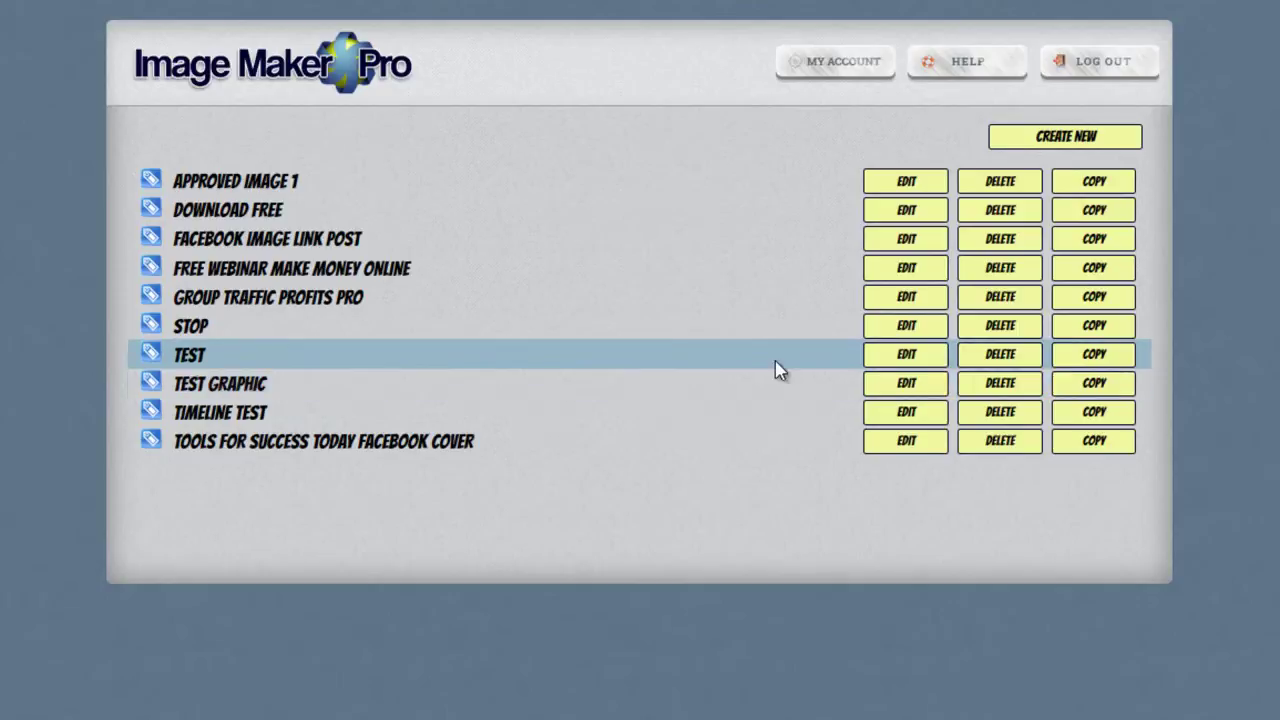
# Open TEST GRAPHIC for editing and view the background options without choosing one
pyautogui.click(927, 395)
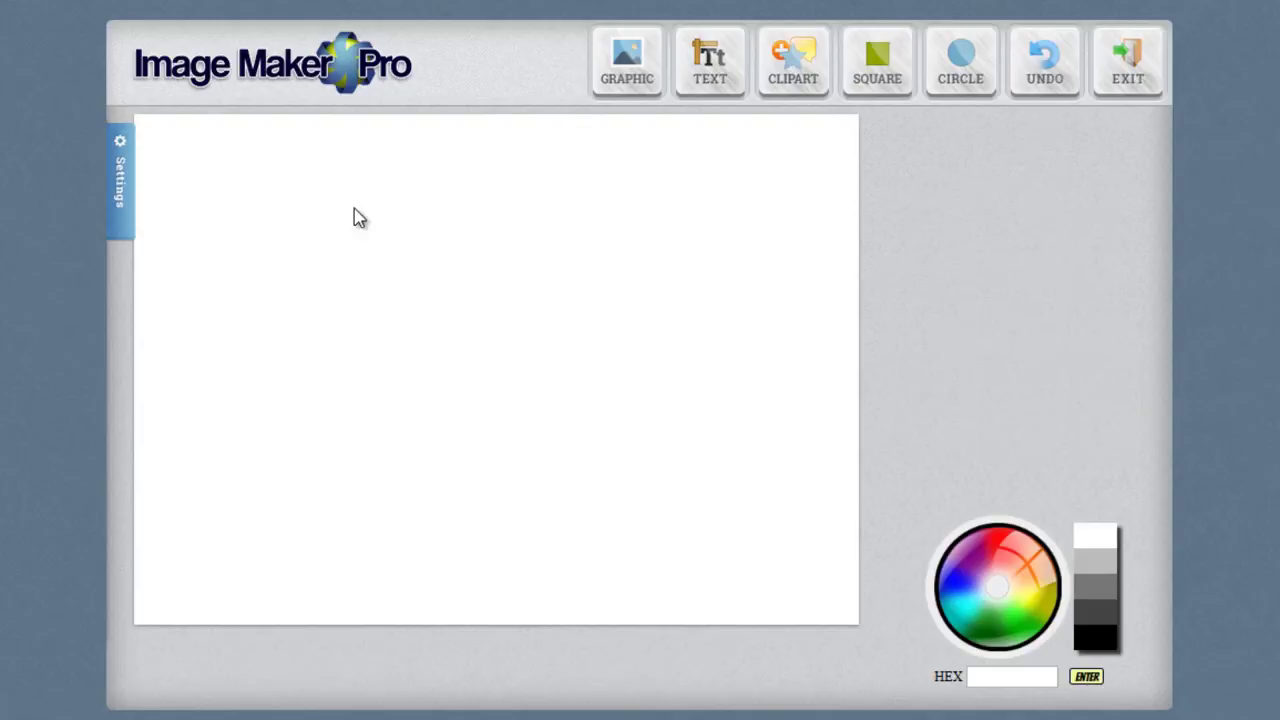
pyautogui.click(124, 200)
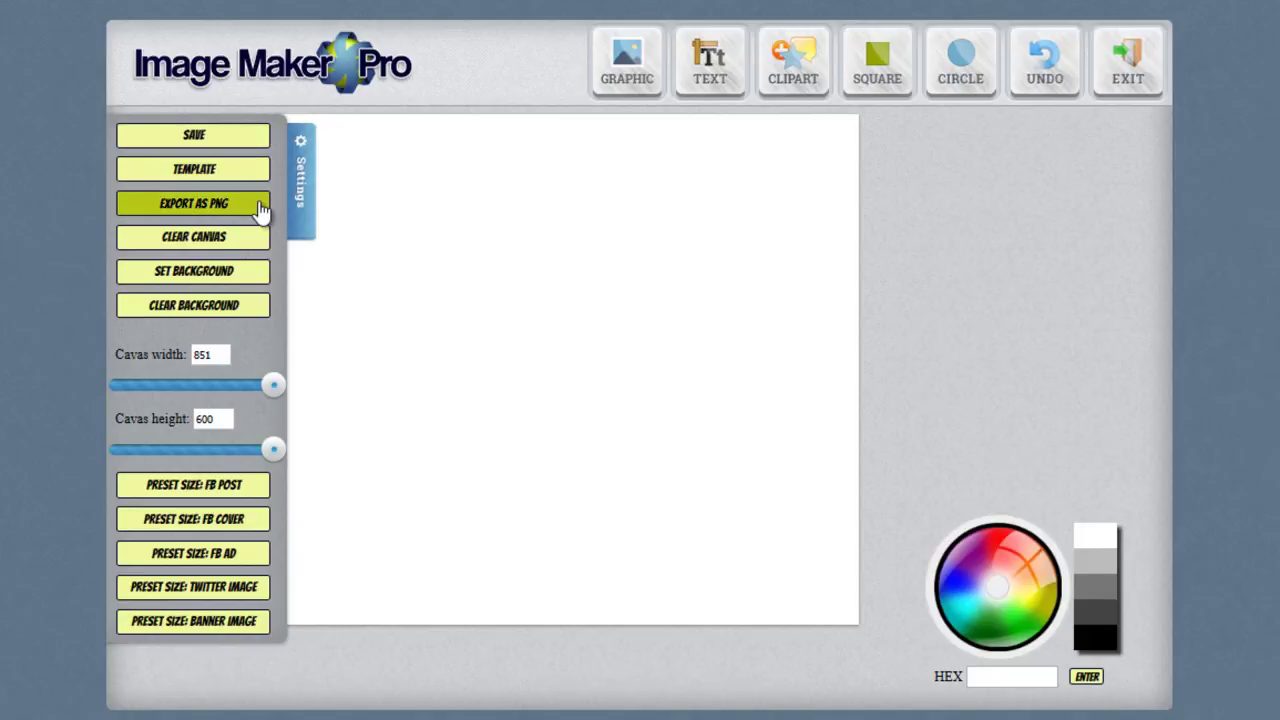
pyautogui.click(253, 274)
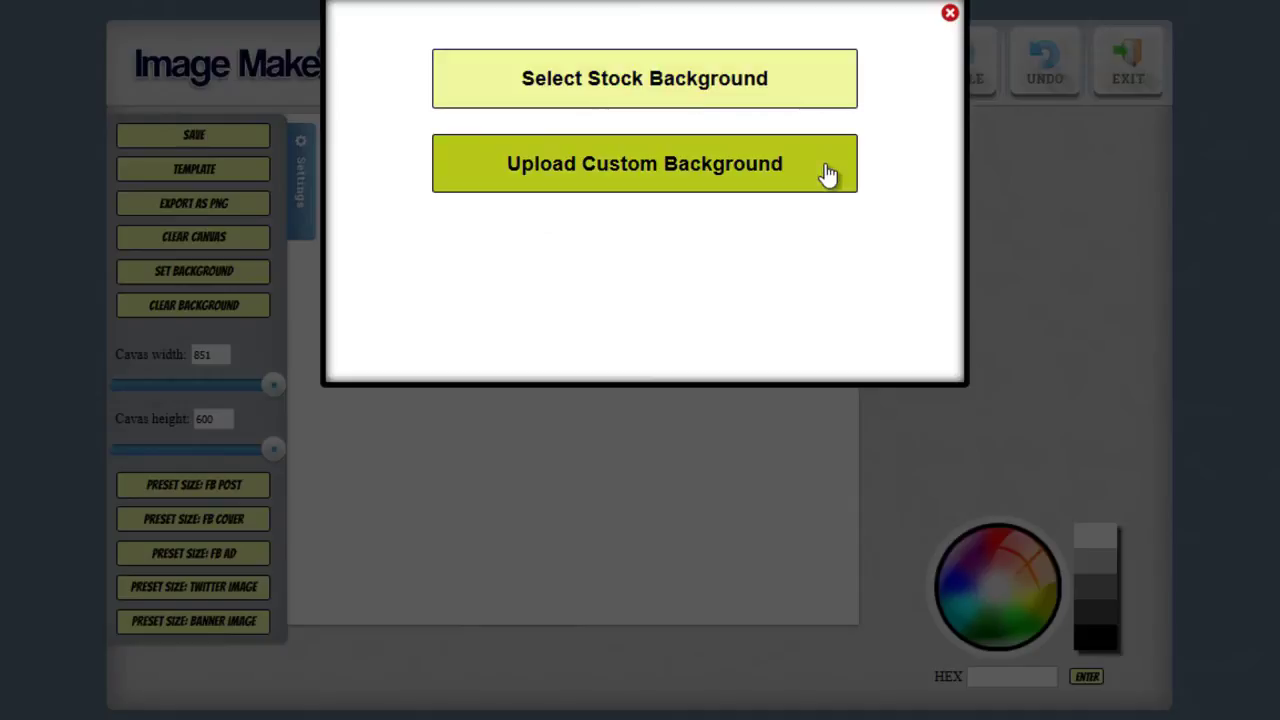
pyautogui.click(950, 16)
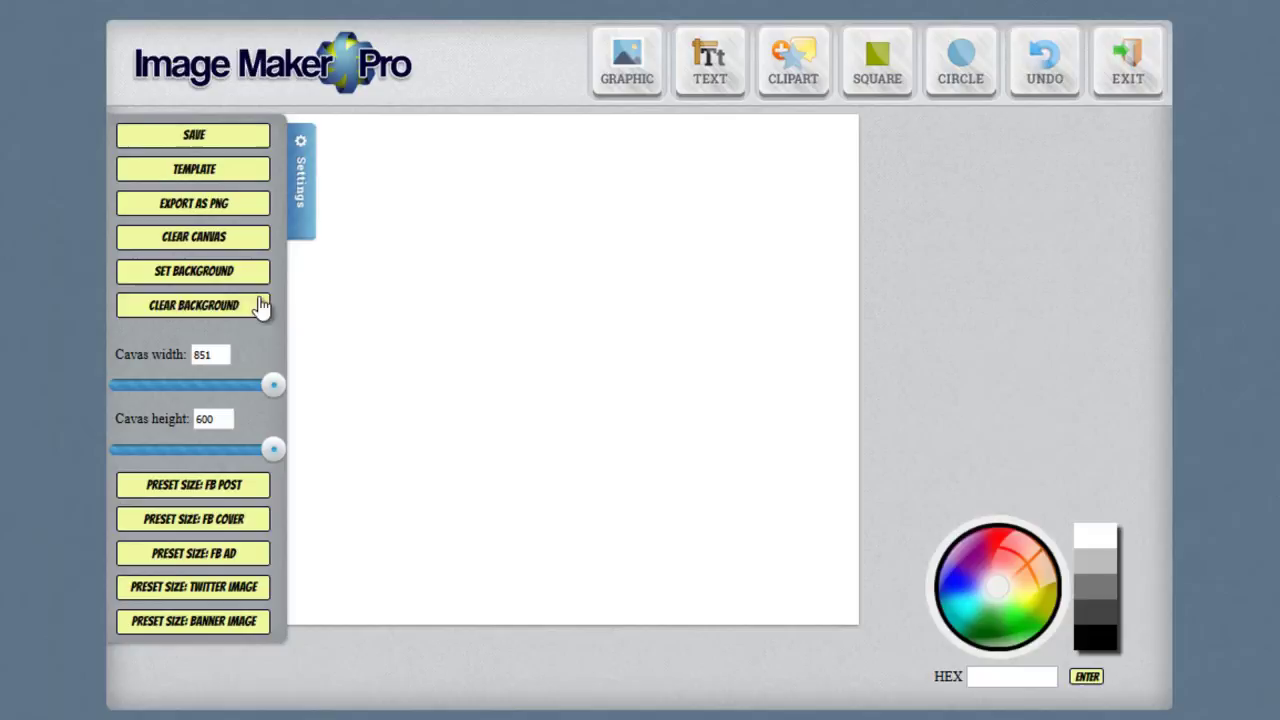
# Try the Facebook, Twitter and banner preset sizes, then set the canvas to 841 by 600
pyautogui.click(242, 494)
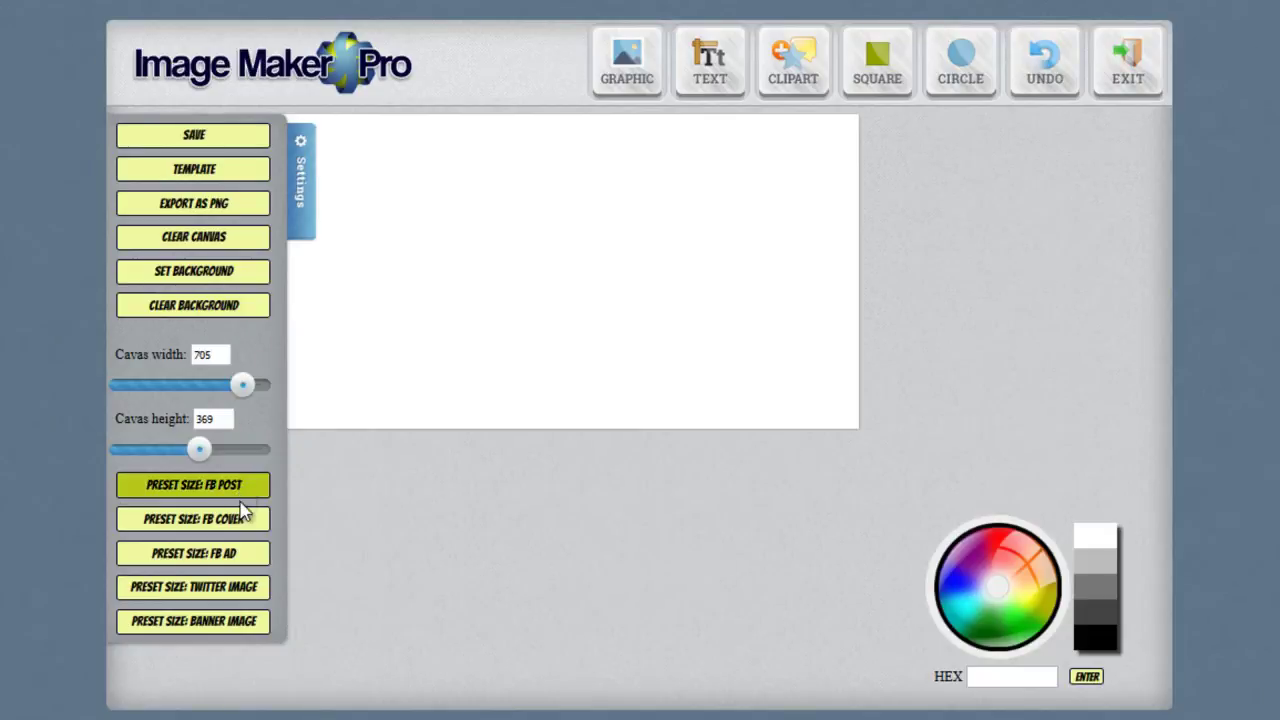
pyautogui.click(250, 522)
pyautogui.click(260, 552)
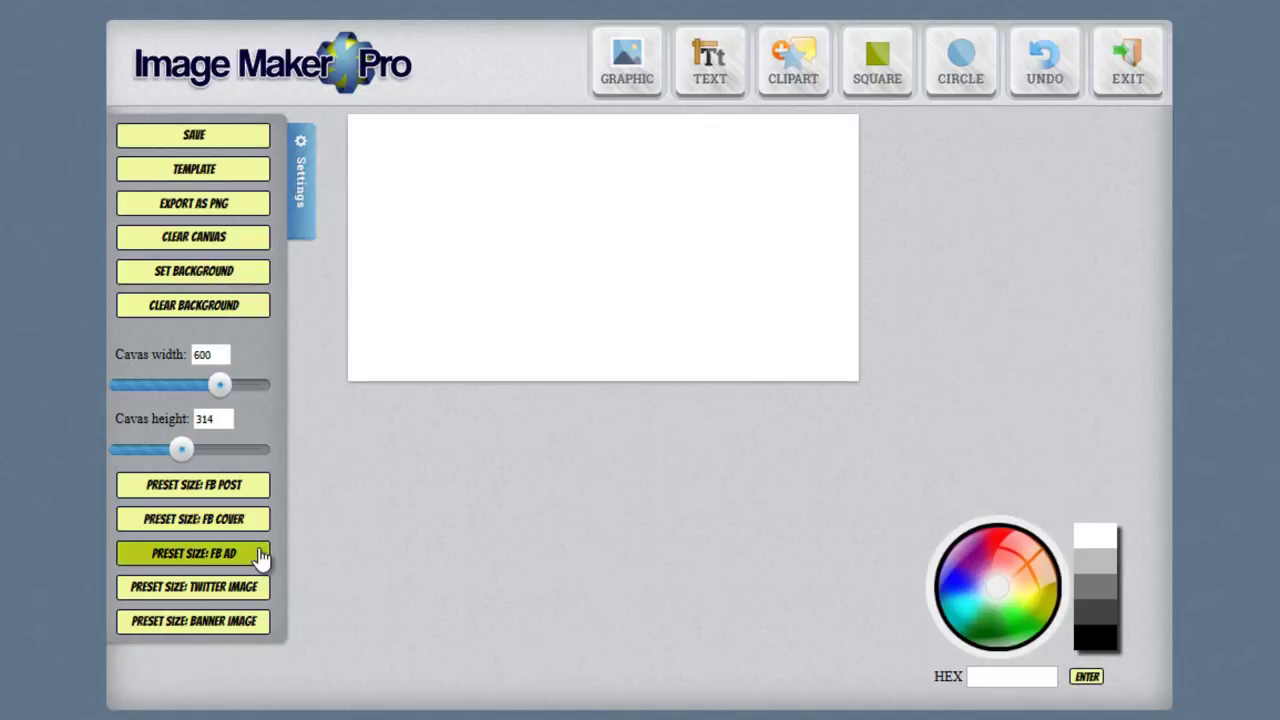
pyautogui.click(268, 587)
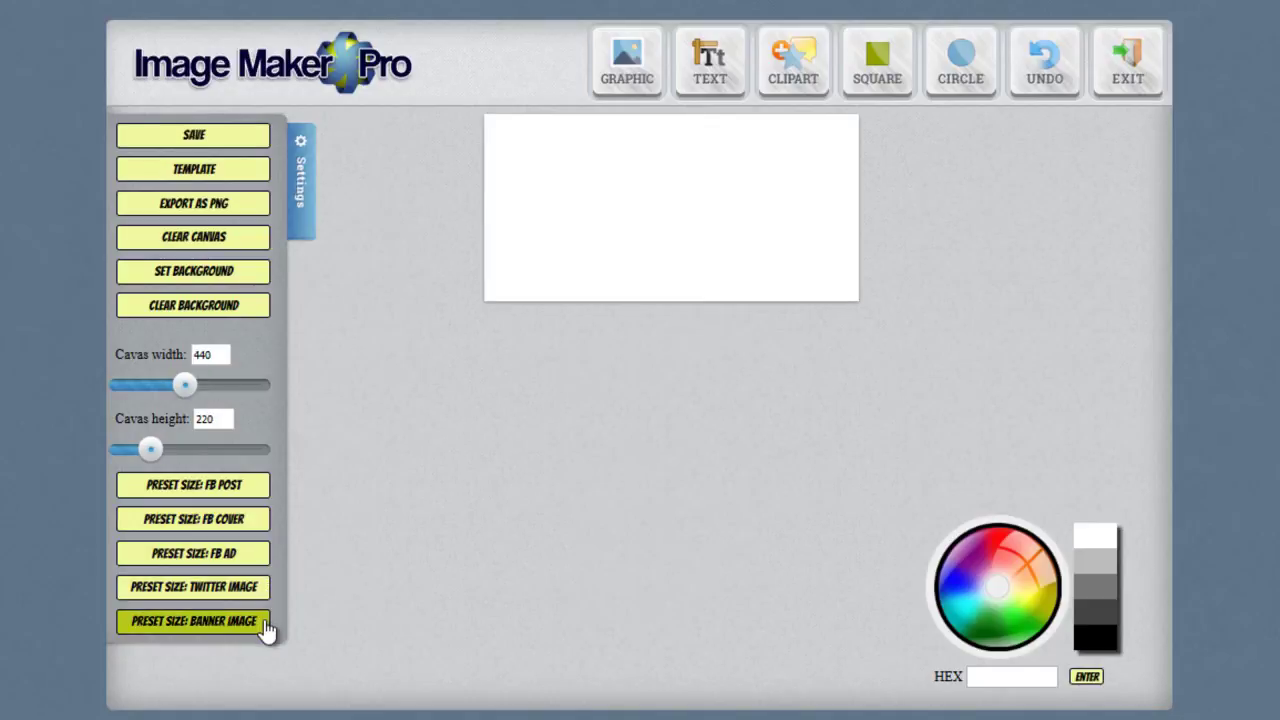
pyautogui.click(268, 620)
pyautogui.moveTo(248, 388); pyautogui.dragTo(274, 386)
pyautogui.moveTo(116, 449); pyautogui.dragTo(299, 449)
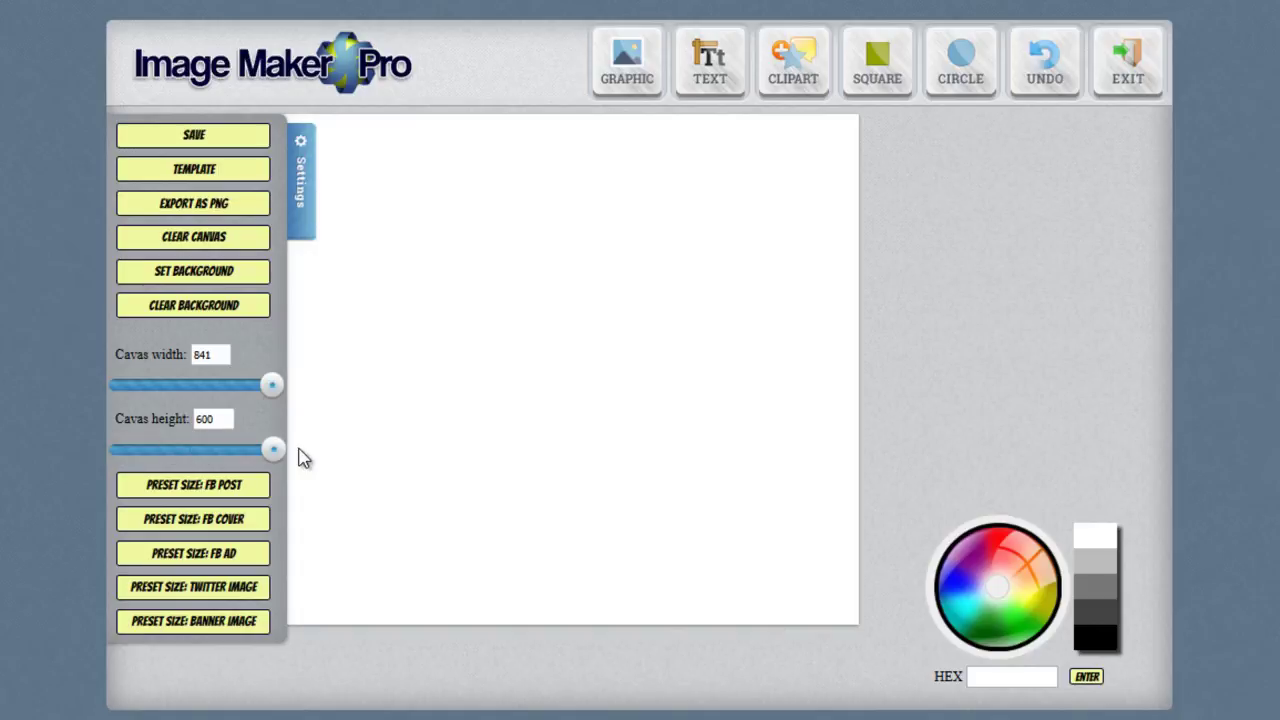
pyautogui.click(305, 196)
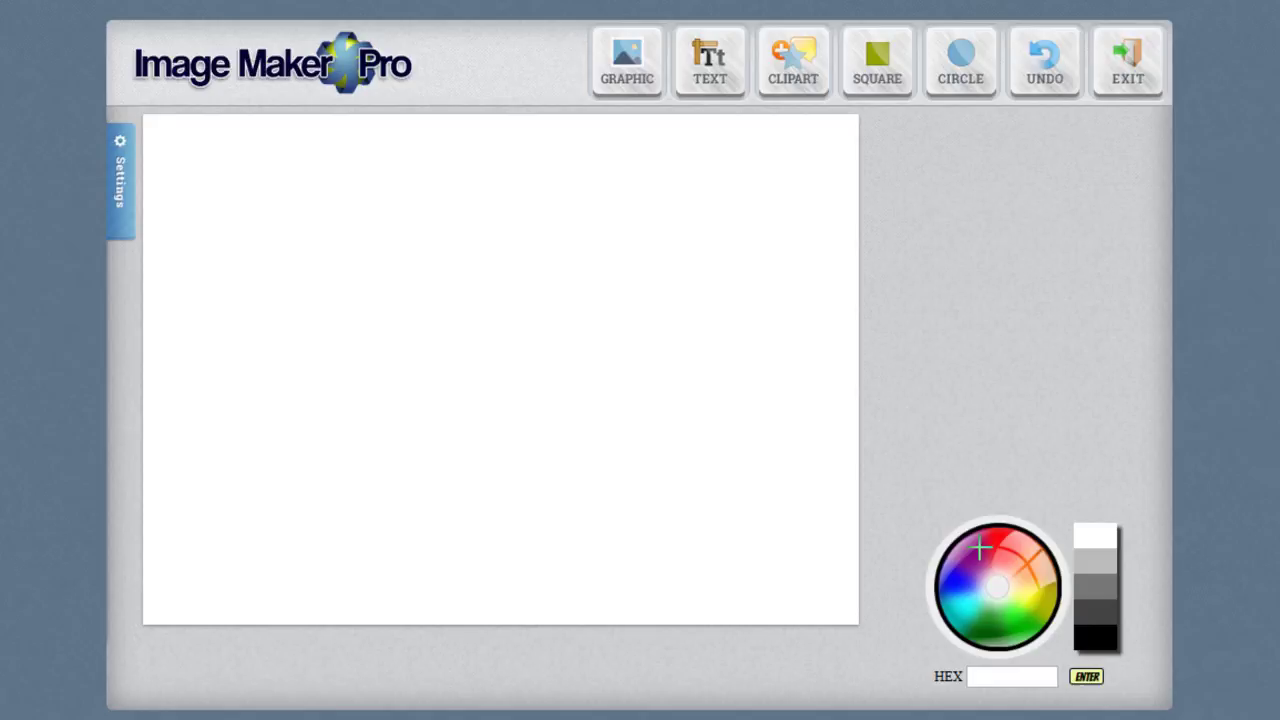
# Add a square, enlarge it and move it up and left of the canvas centre
pyautogui.click(897, 84)
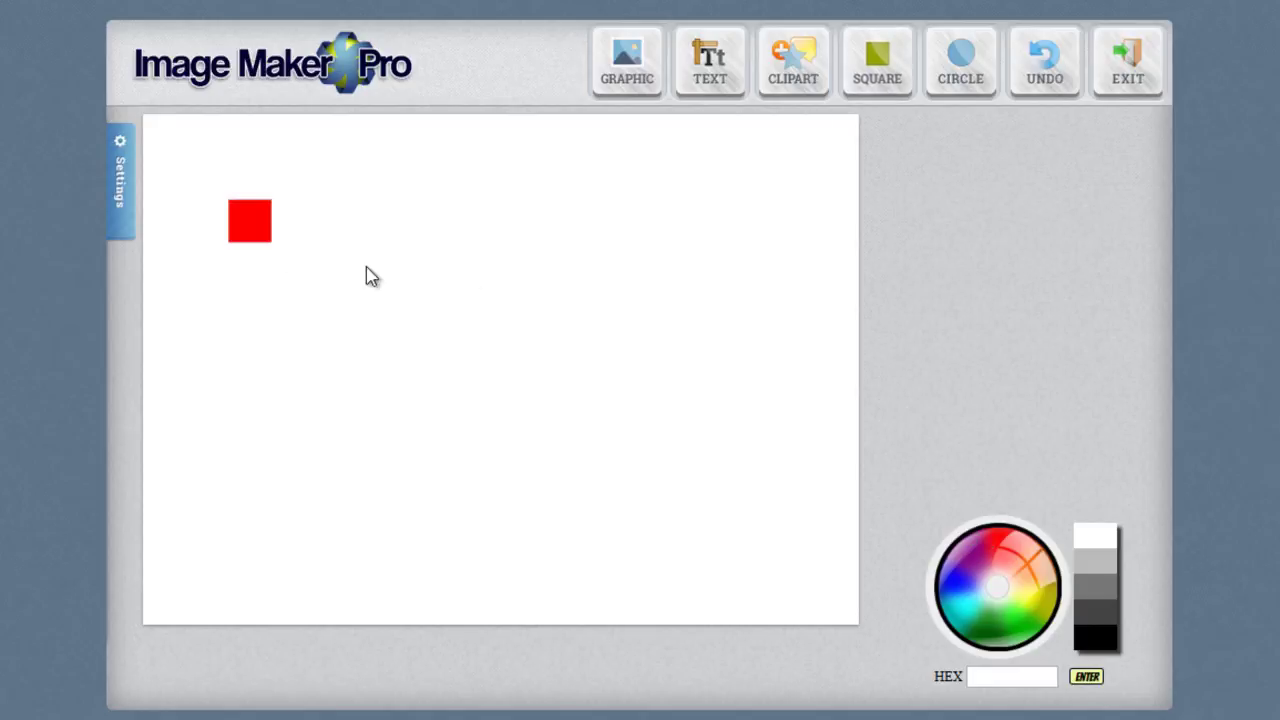
pyautogui.moveTo(251, 223); pyautogui.dragTo(595, 473)
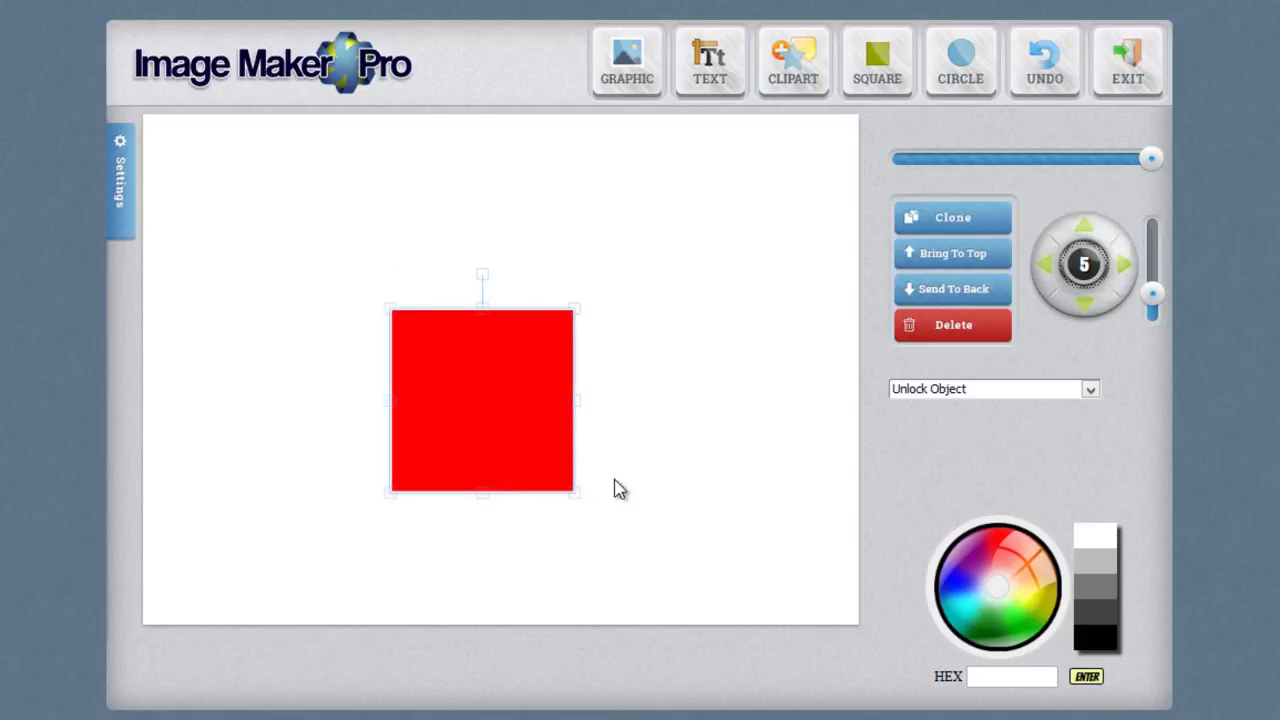
pyautogui.moveTo(531, 440); pyautogui.dragTo(479, 378)
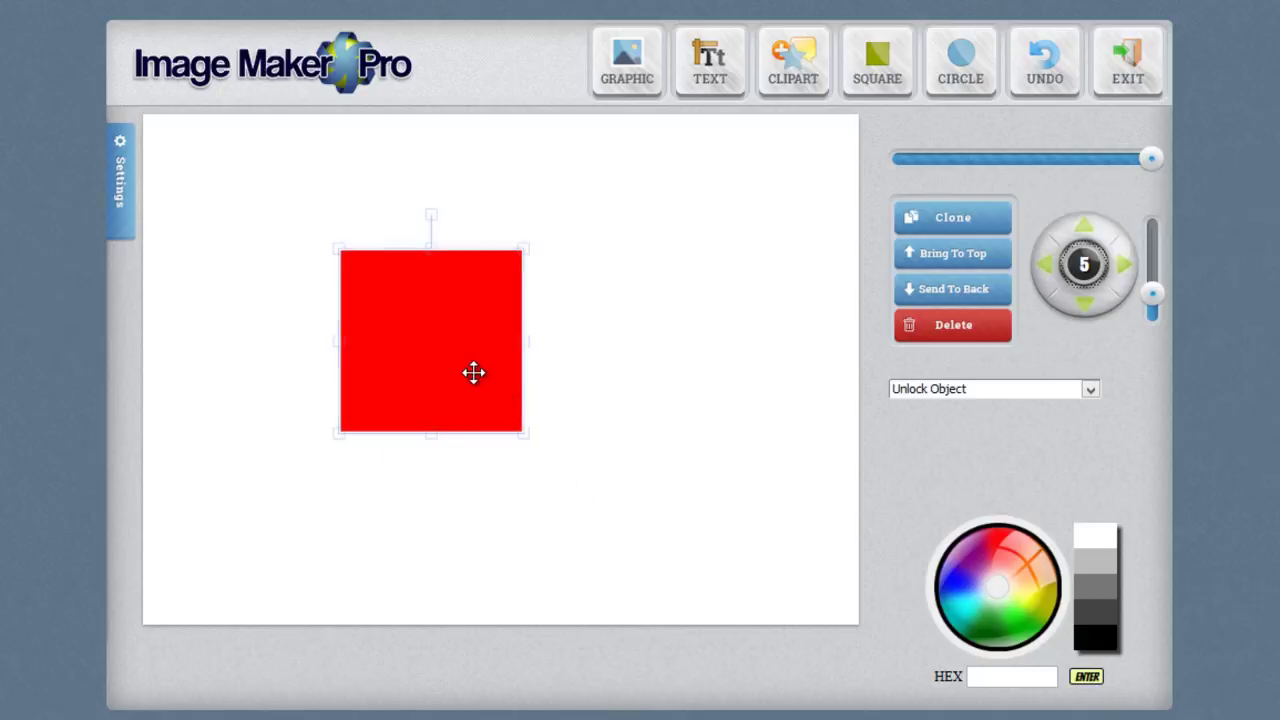
# Recolour the square dark green (#147b14) and deselect it
pyautogui.click(986, 625)
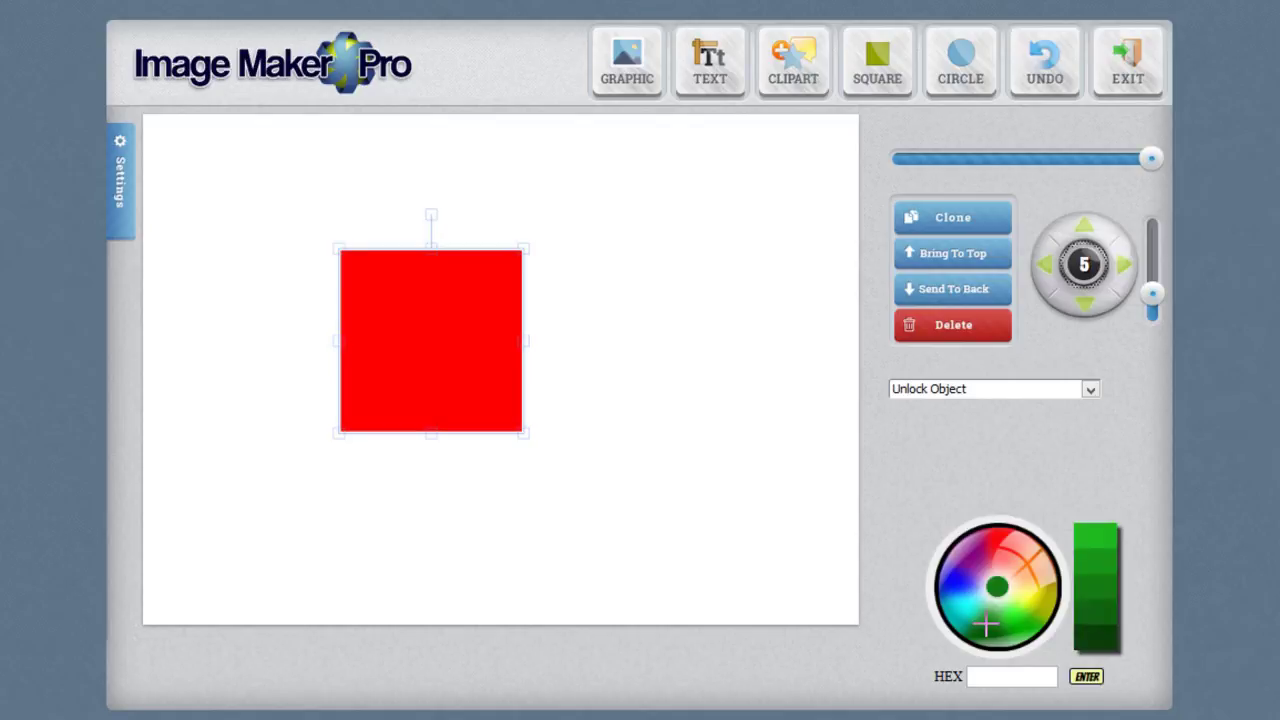
pyautogui.click(1097, 589)
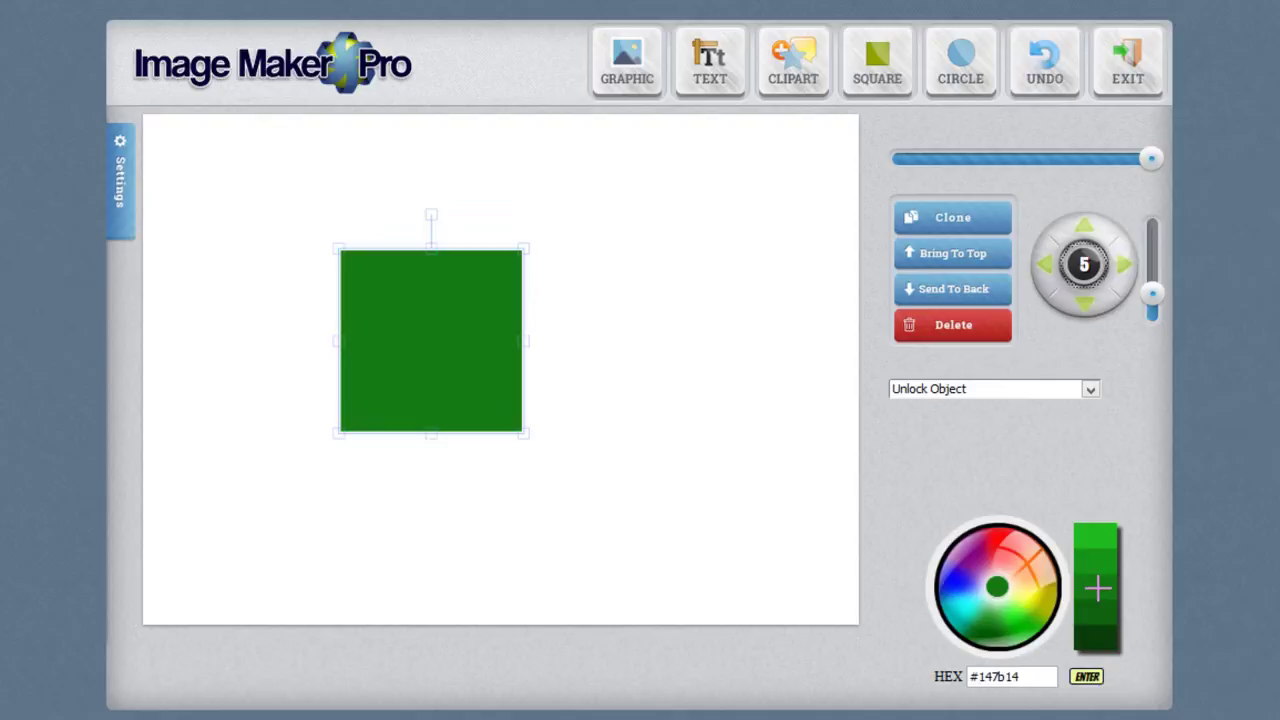
pyautogui.click(745, 407)
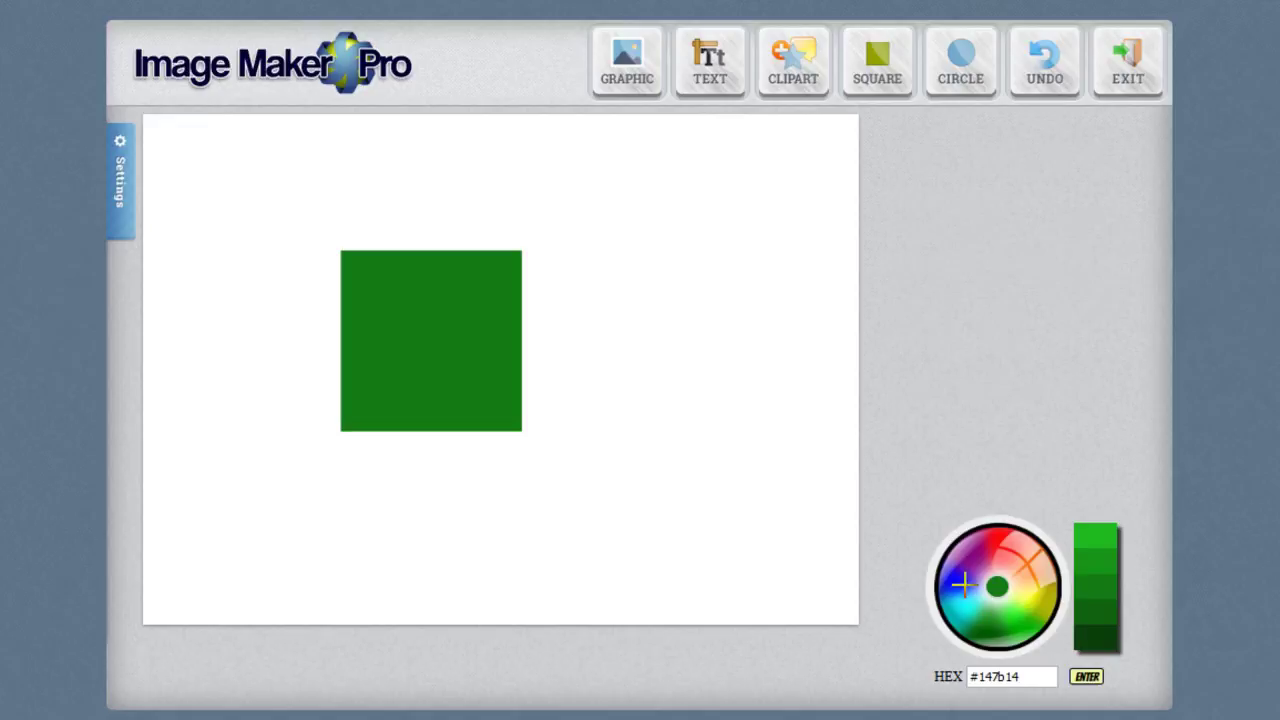
# Give the canvas a yellow background, then use Clear Canvas and Clear Background in Settings
pyautogui.click(1036, 600)
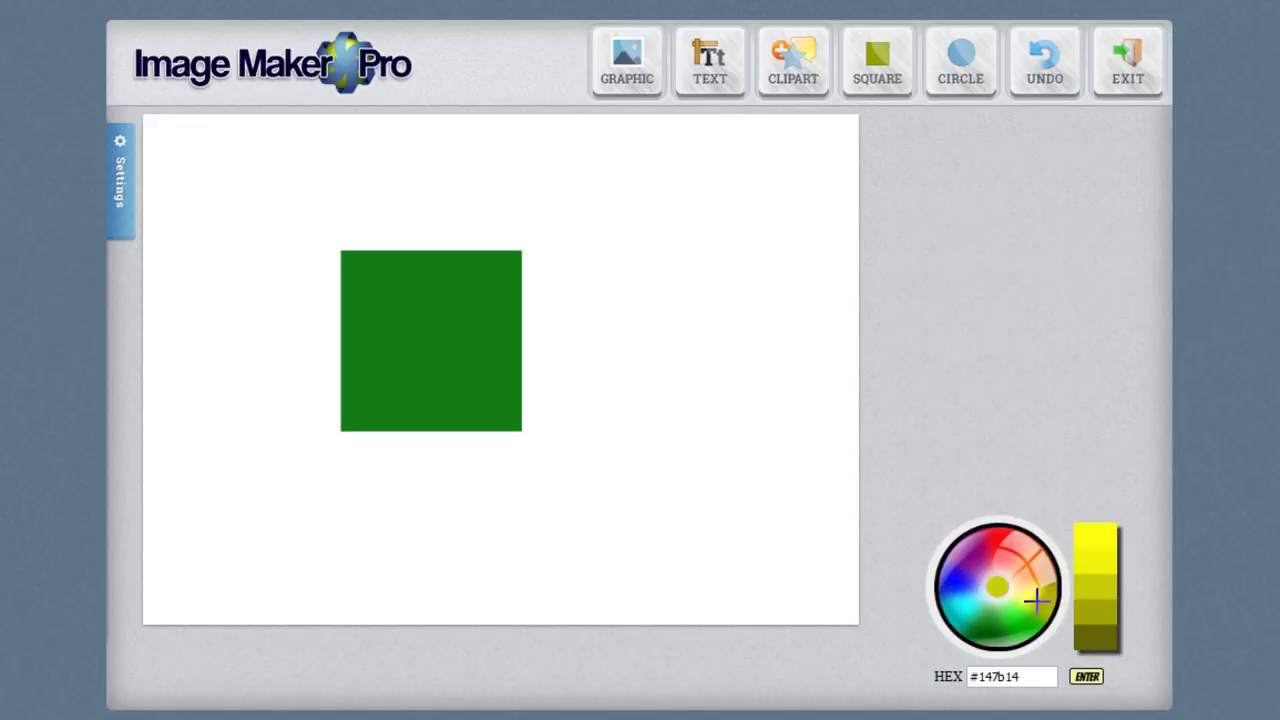
pyautogui.click(1103, 566)
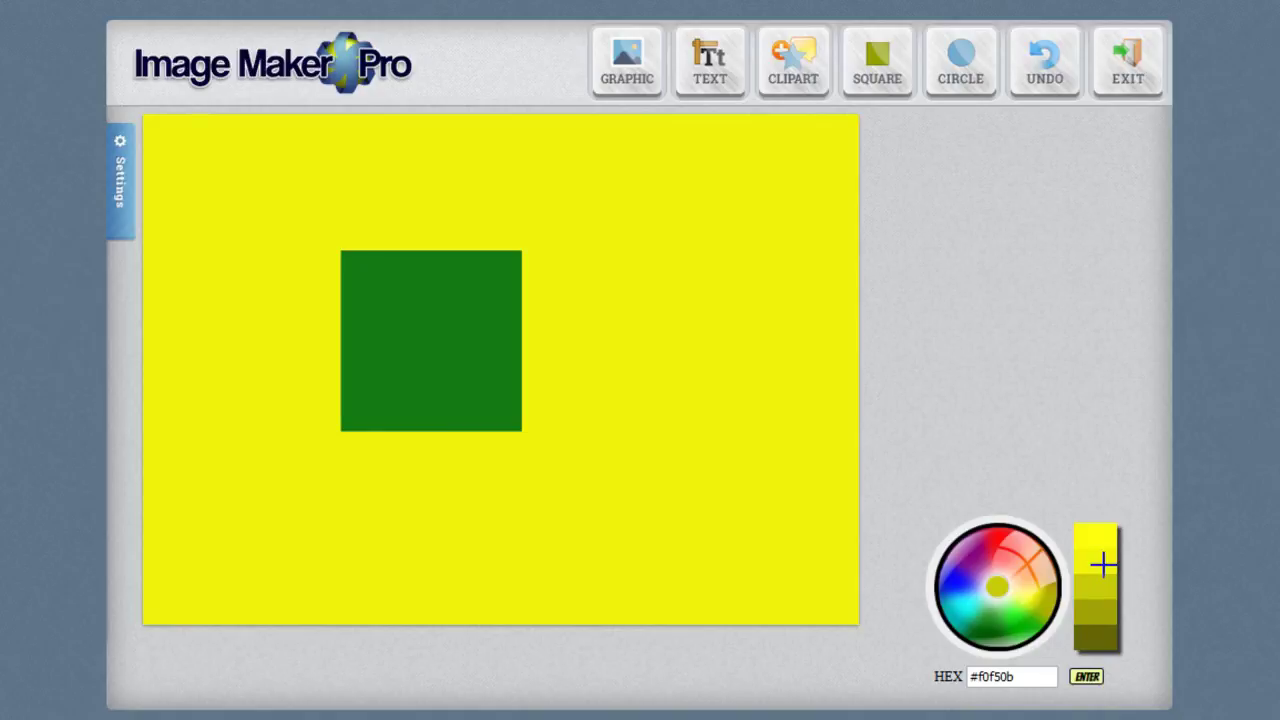
pyautogui.click(124, 224)
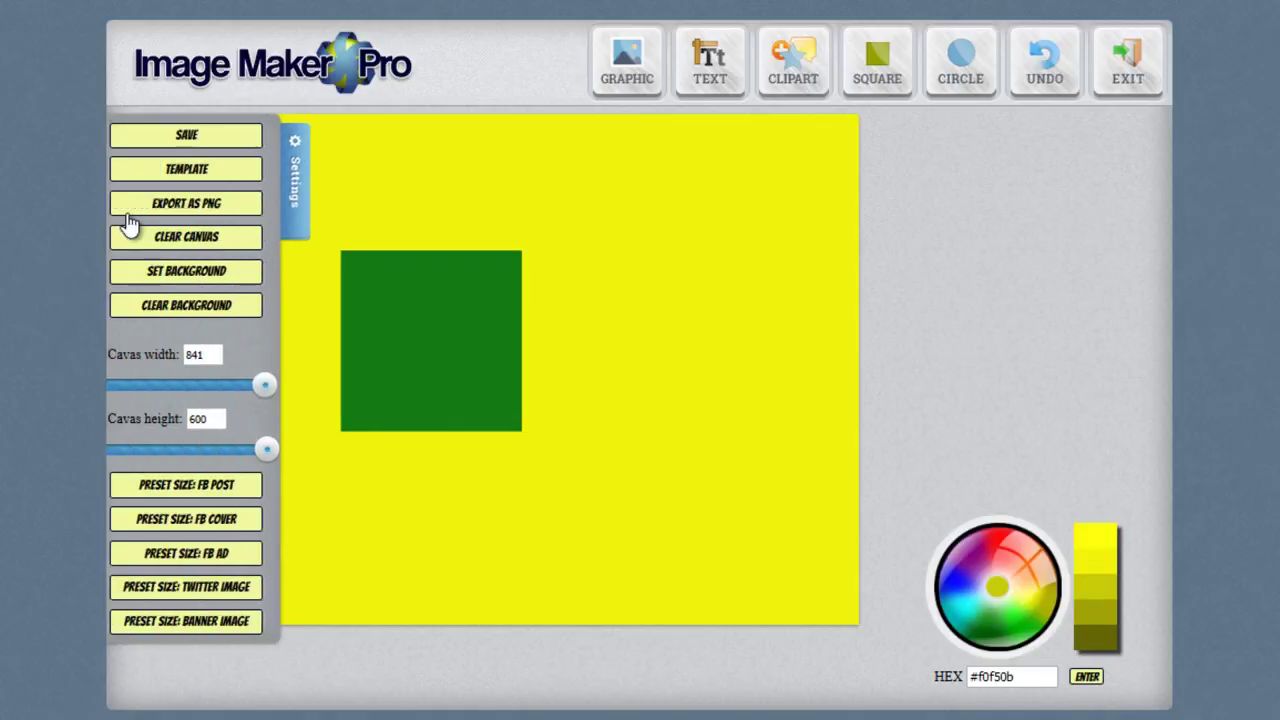
pyautogui.click(240, 240)
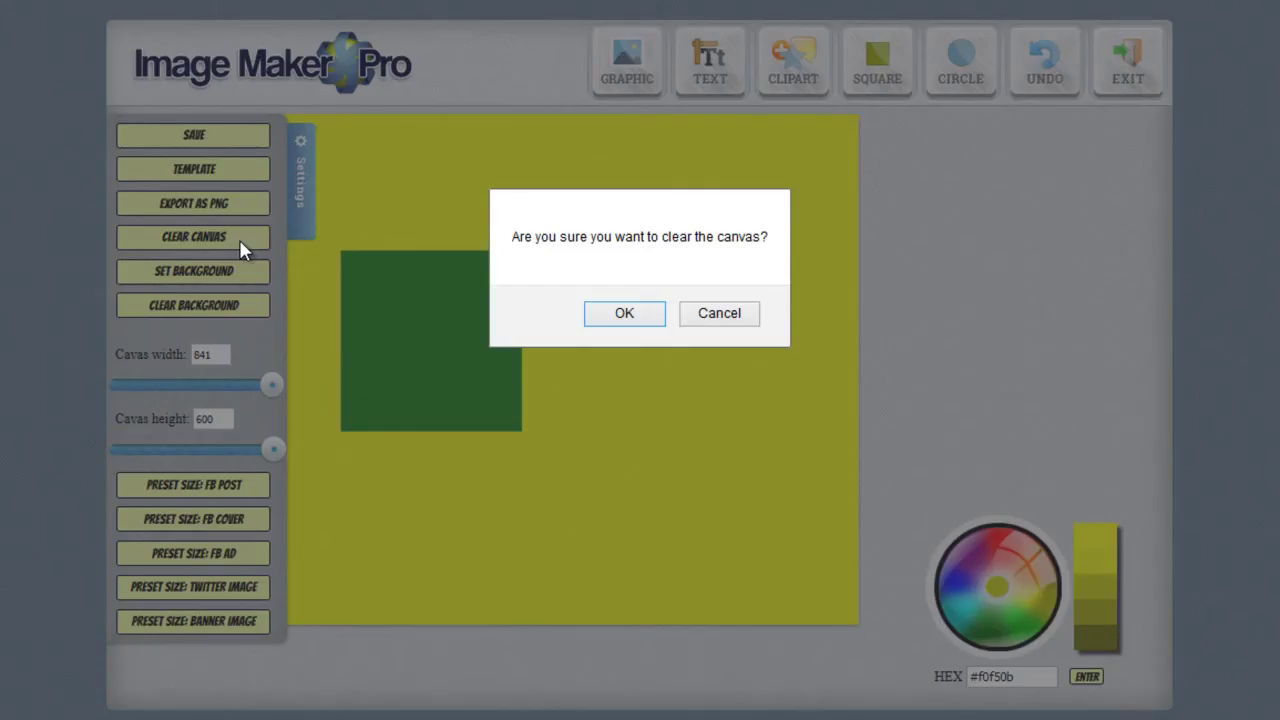
pyautogui.click(652, 322)
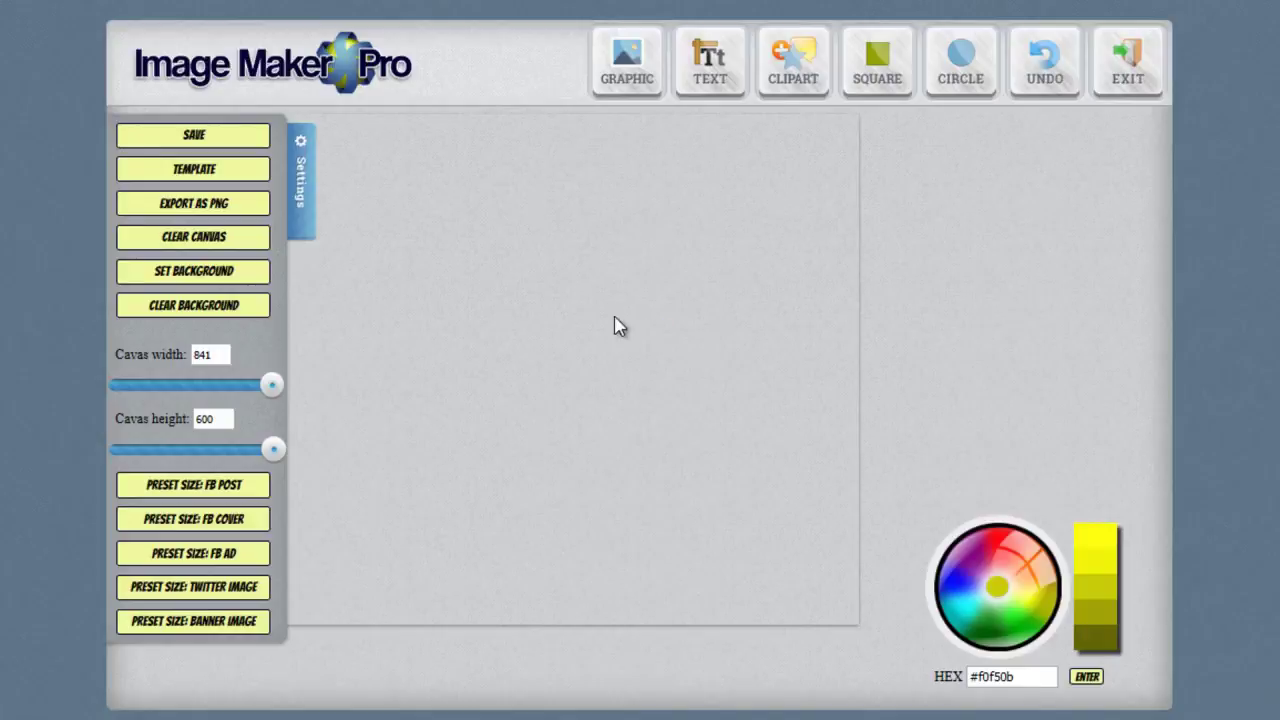
pyautogui.click(254, 310)
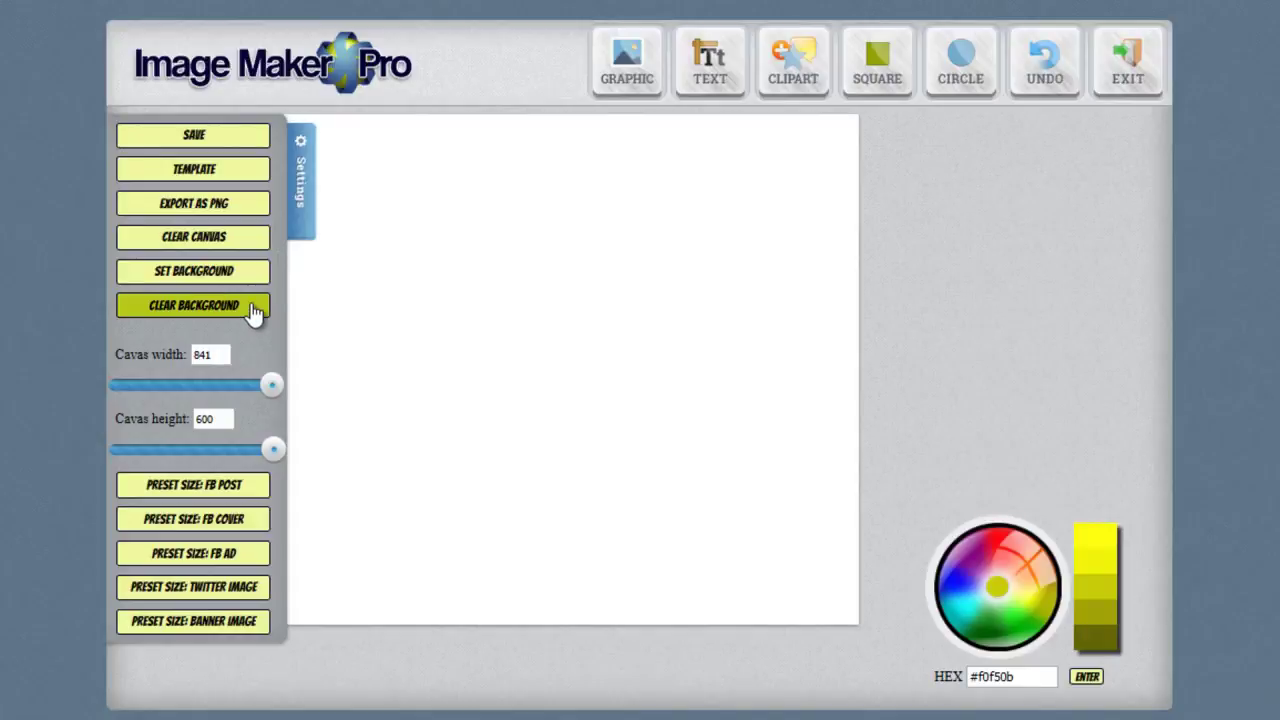
pyautogui.click(300, 192)
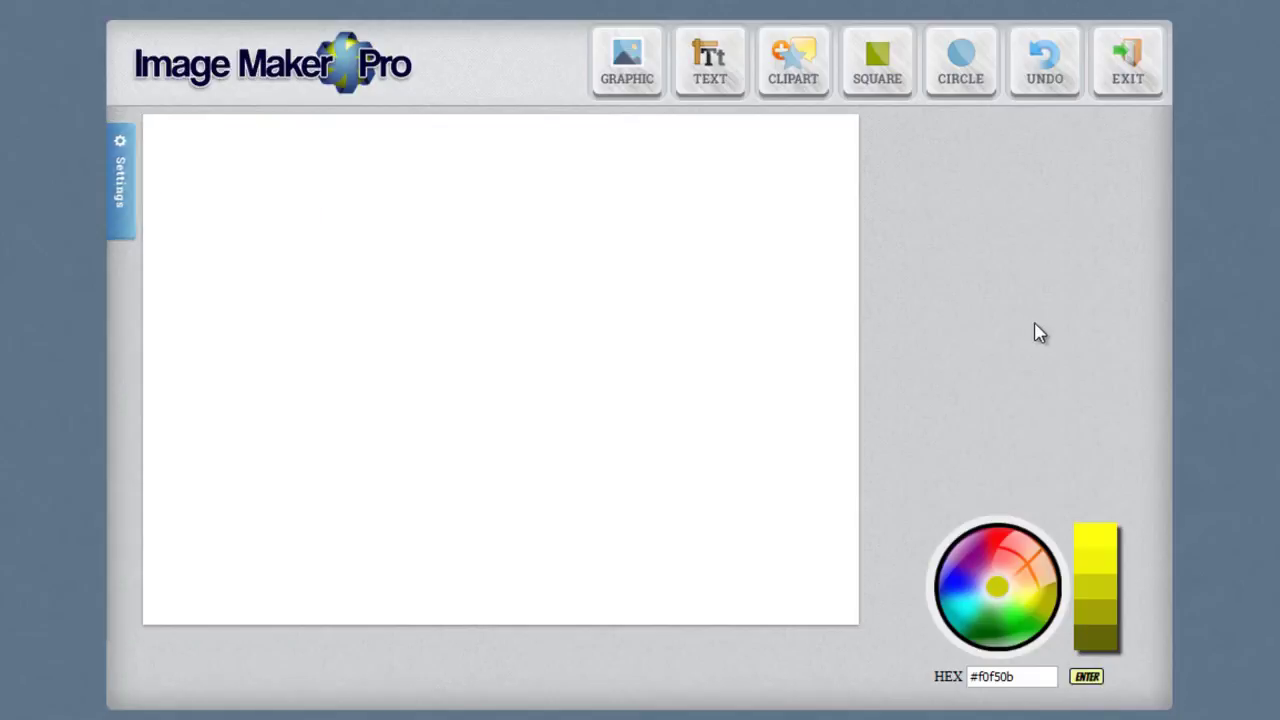
# Open the add-graphic dialog and keep visibility at 'Private upload for me only'
pyautogui.click(622, 100)
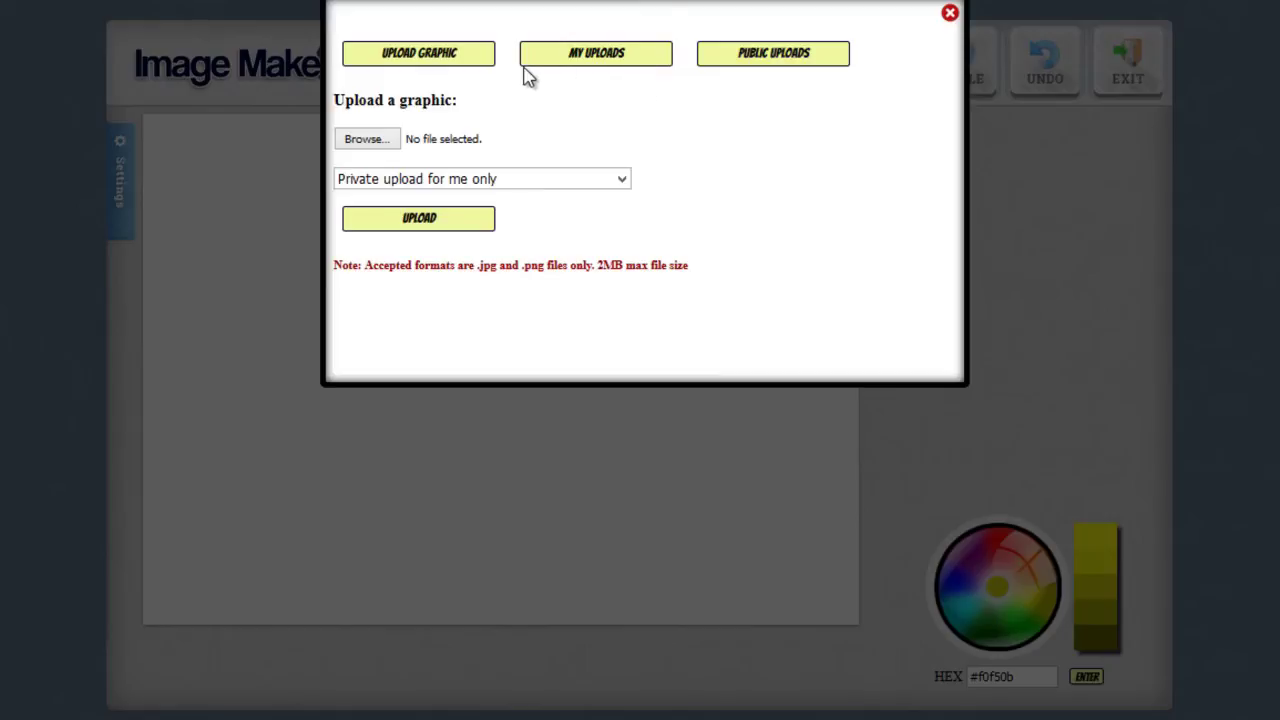
pyautogui.click(606, 183)
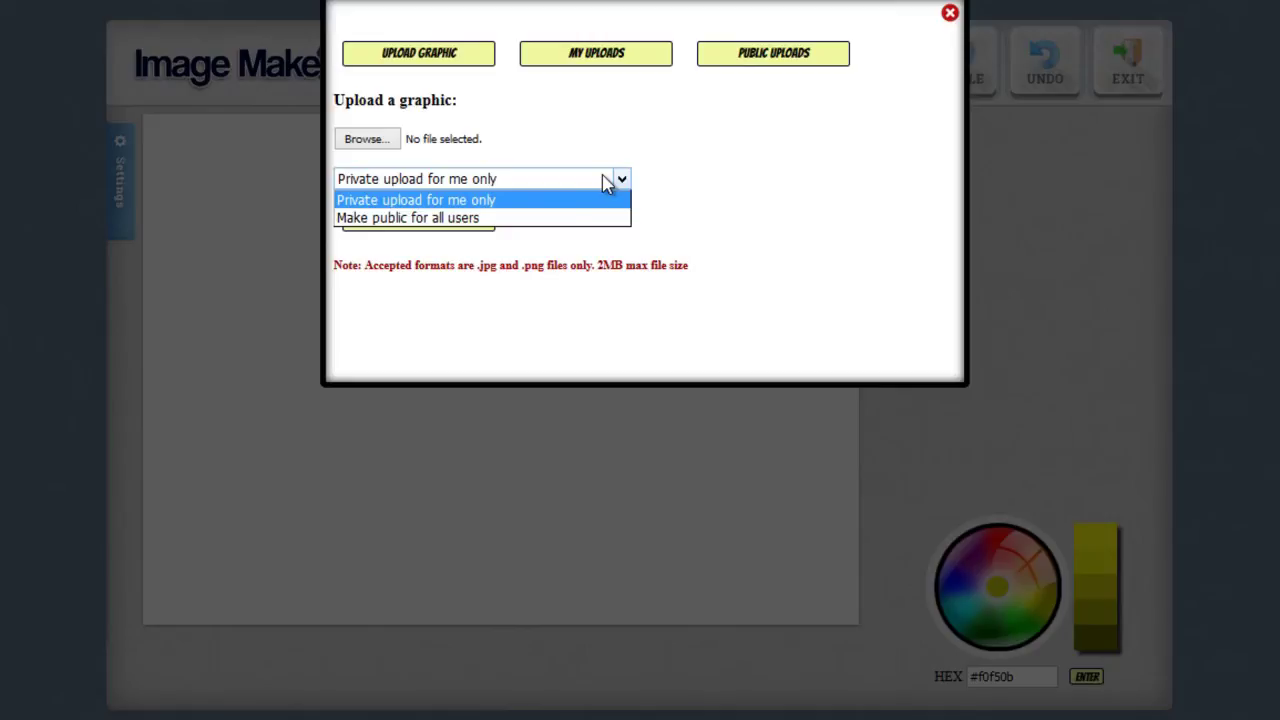
pyautogui.click(605, 180)
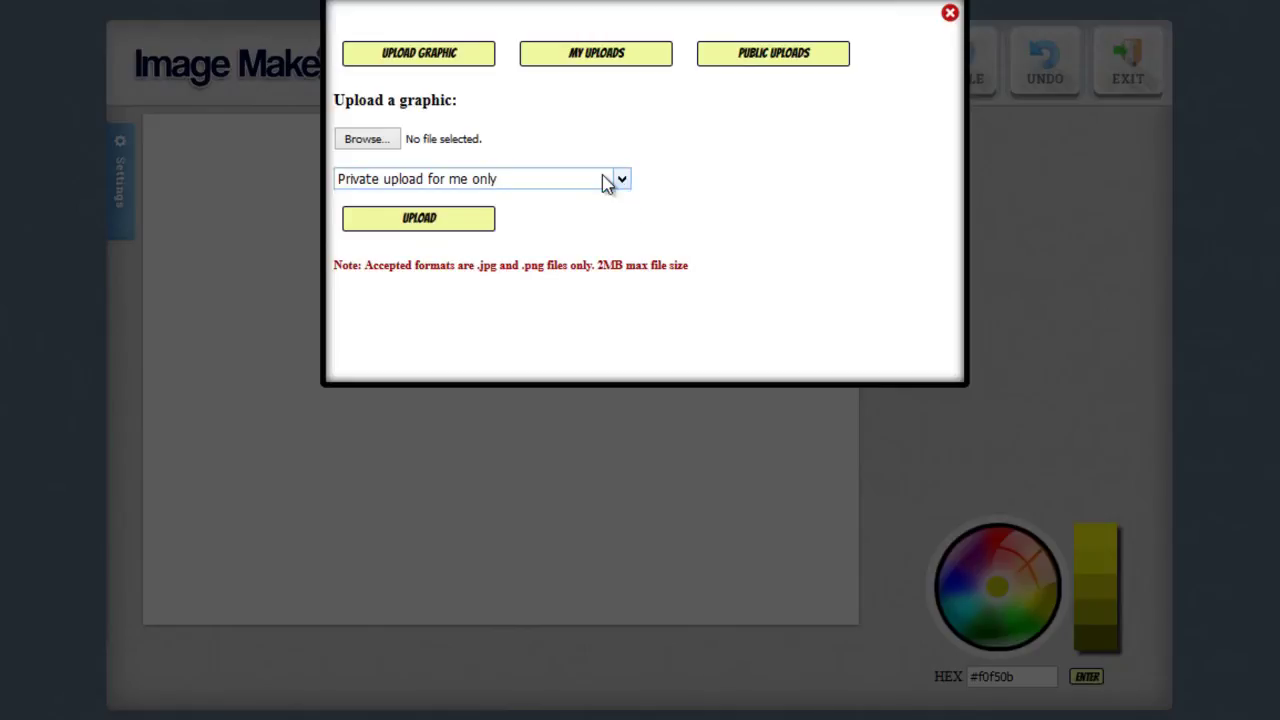
# Check the My Uploads gallery, return to the upload form, and close the dialog
pyautogui.click(593, 60)
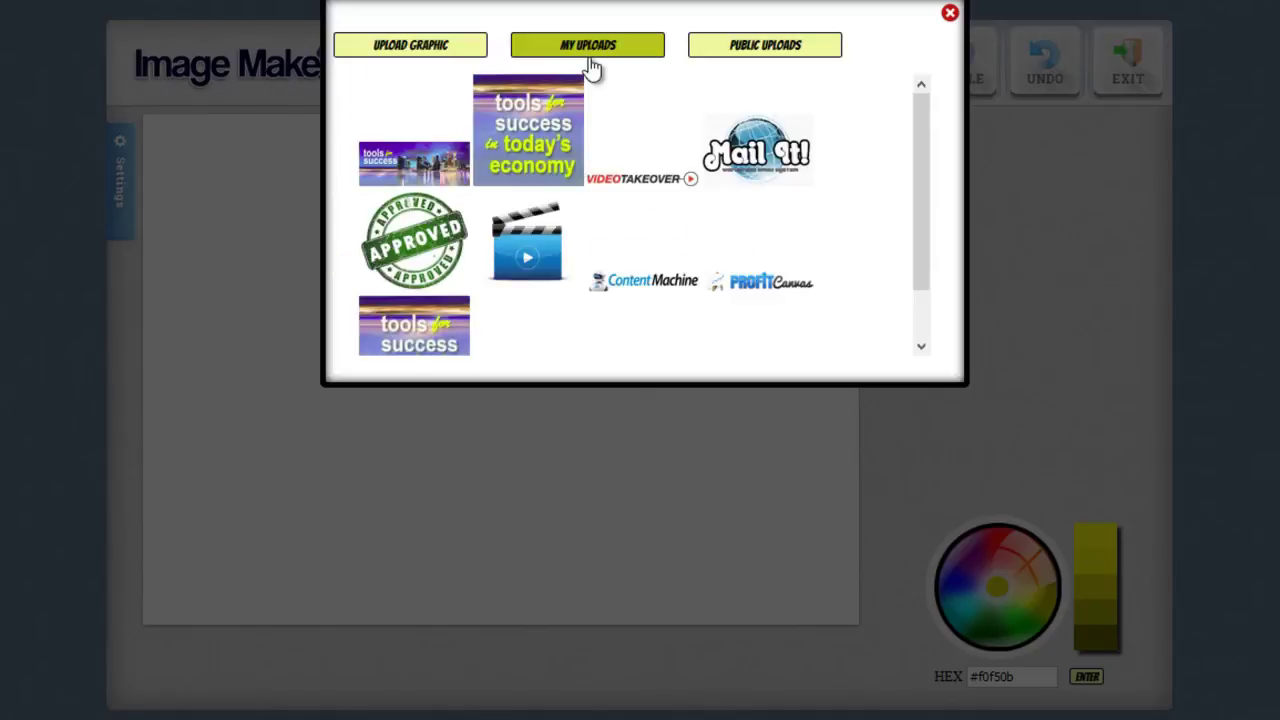
pyautogui.click(478, 50)
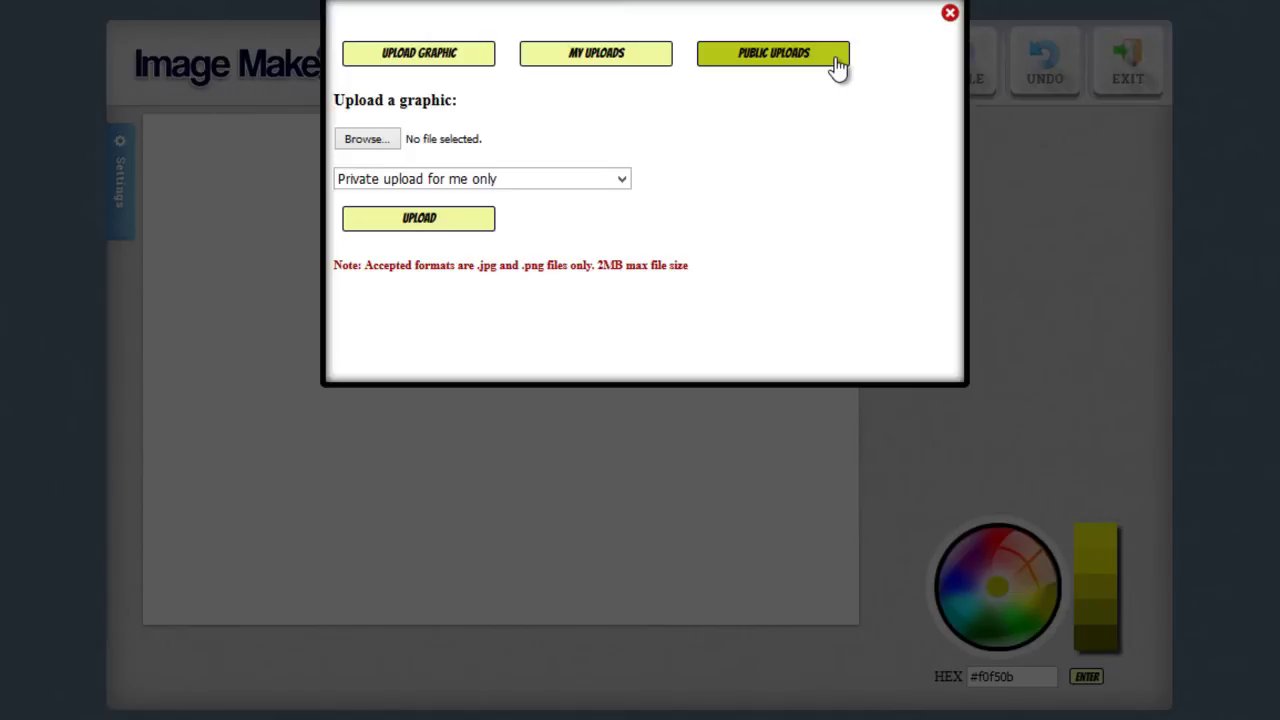
pyautogui.click(950, 13)
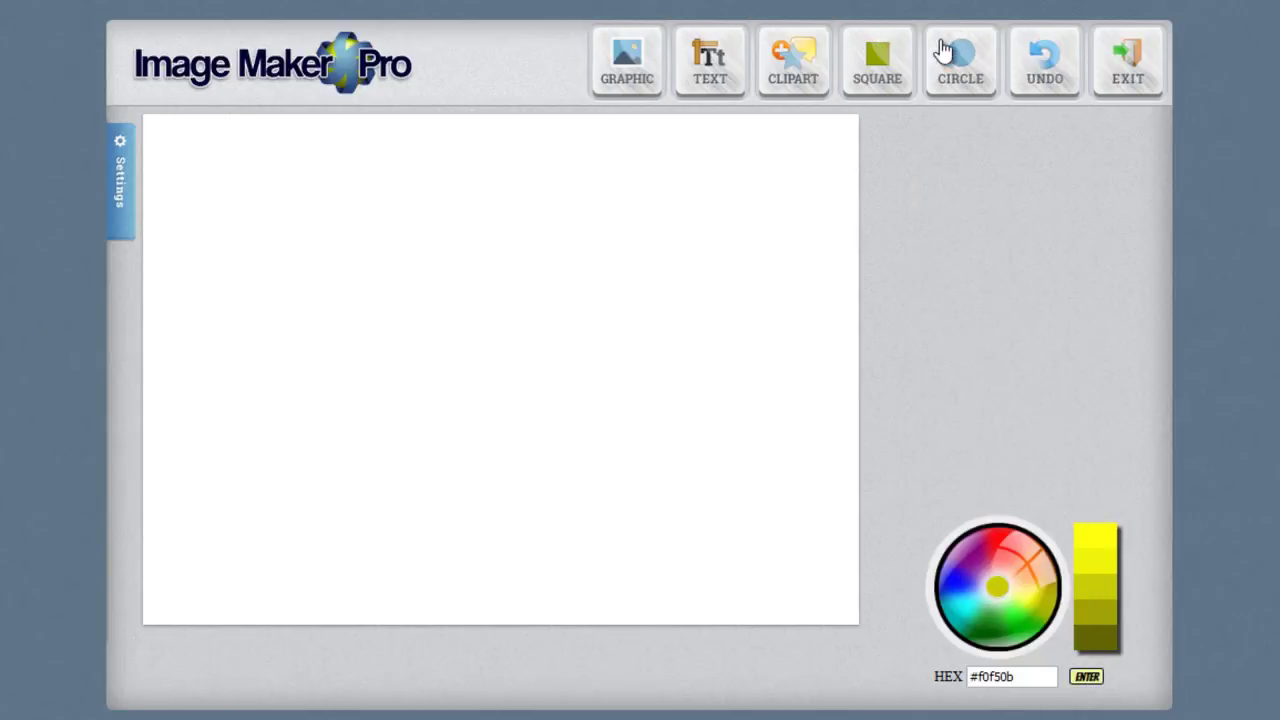
# Browse the Arrows, Shapes and Clipart collections in the clipart library, then switch to Pixabay
pyautogui.click(822, 78)
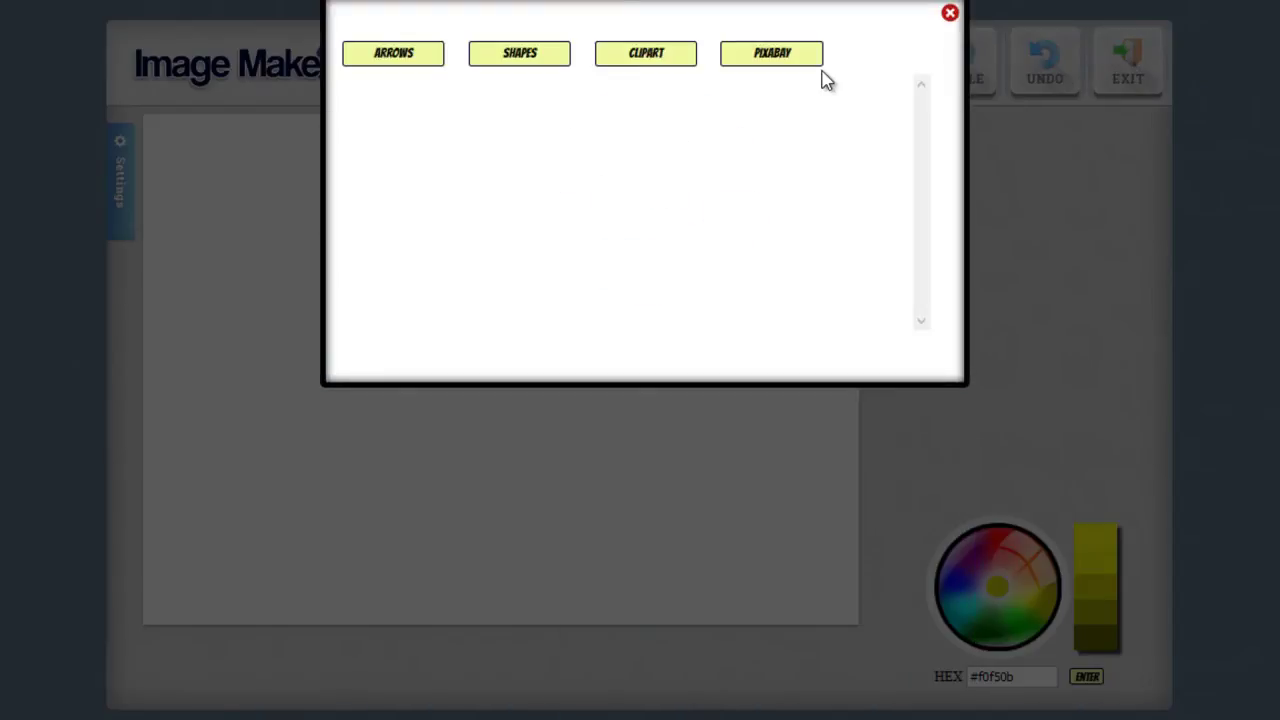
pyautogui.click(414, 61)
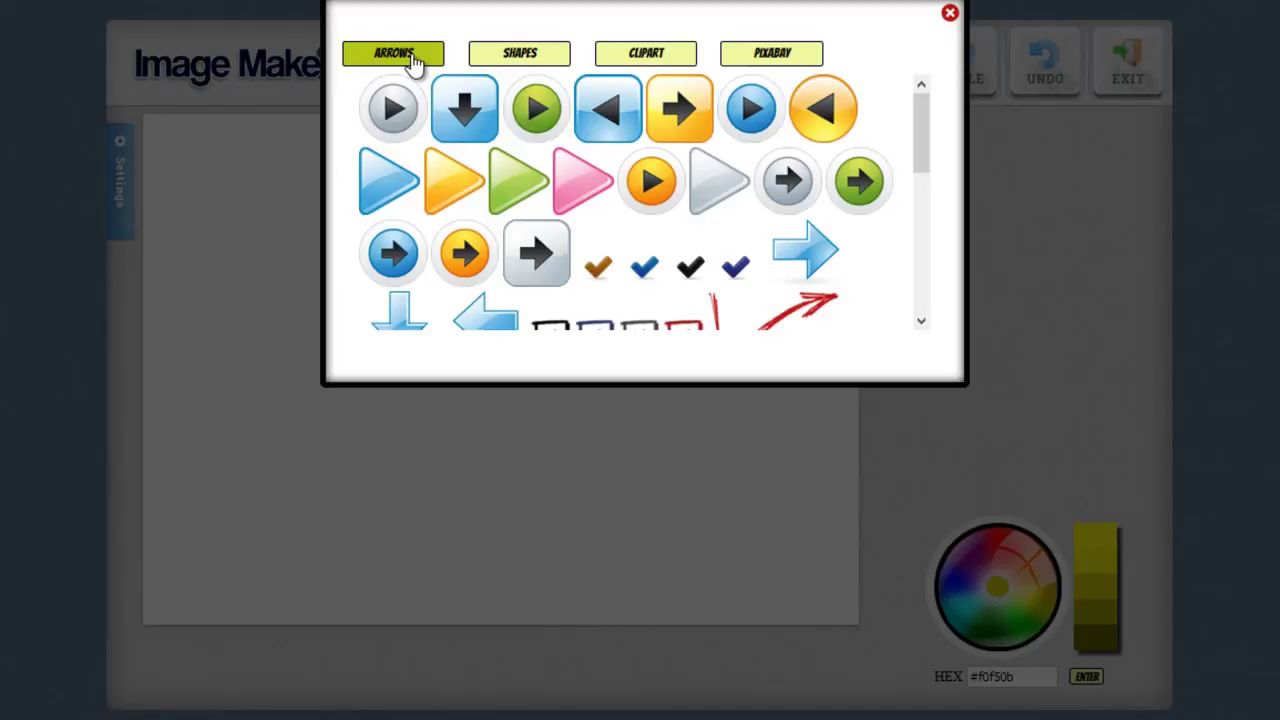
pyautogui.click(552, 58)
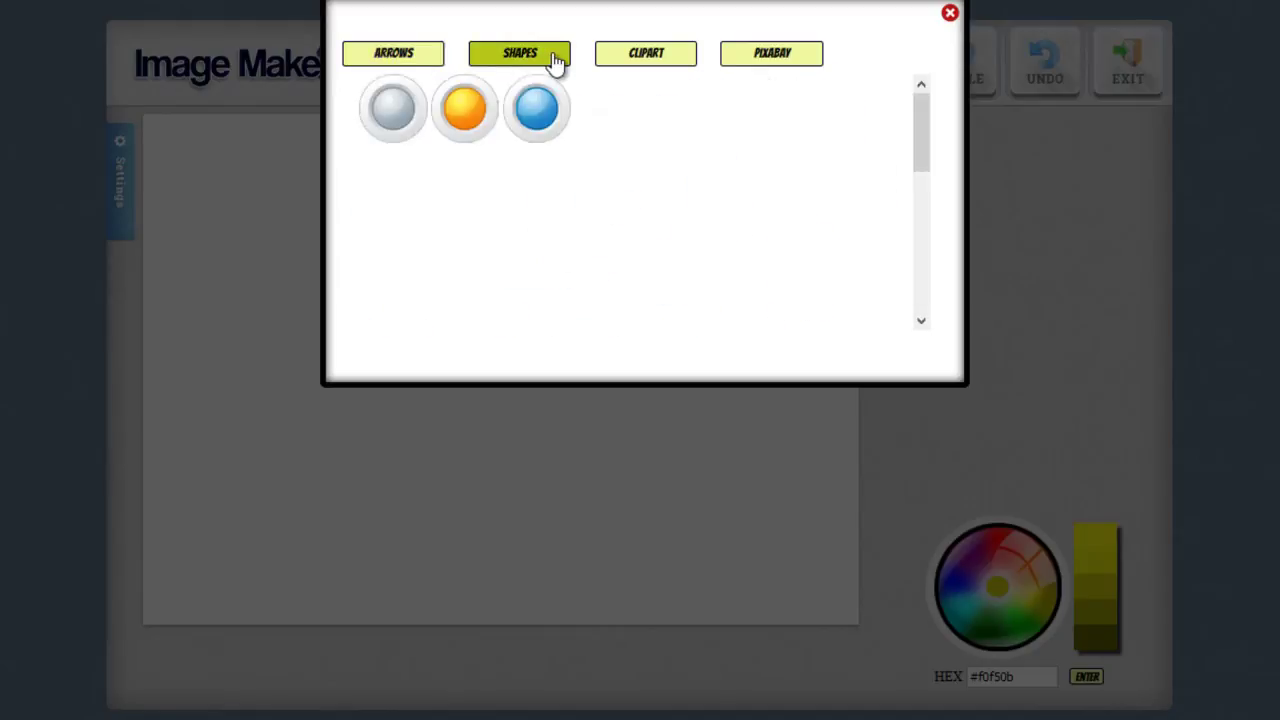
pyautogui.click(670, 62)
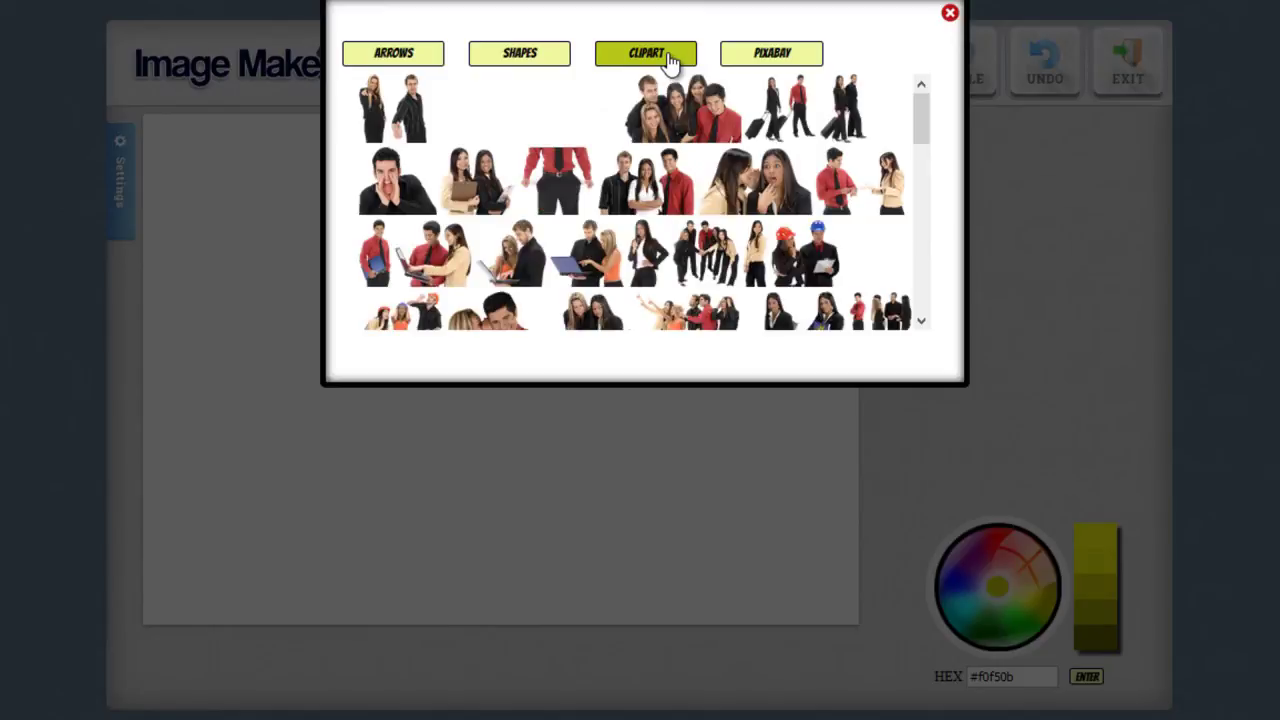
pyautogui.click(814, 66)
# Search Pixabay for 'STOP' and add the black handprint image to the canvas
pyautogui.click(554, 91)
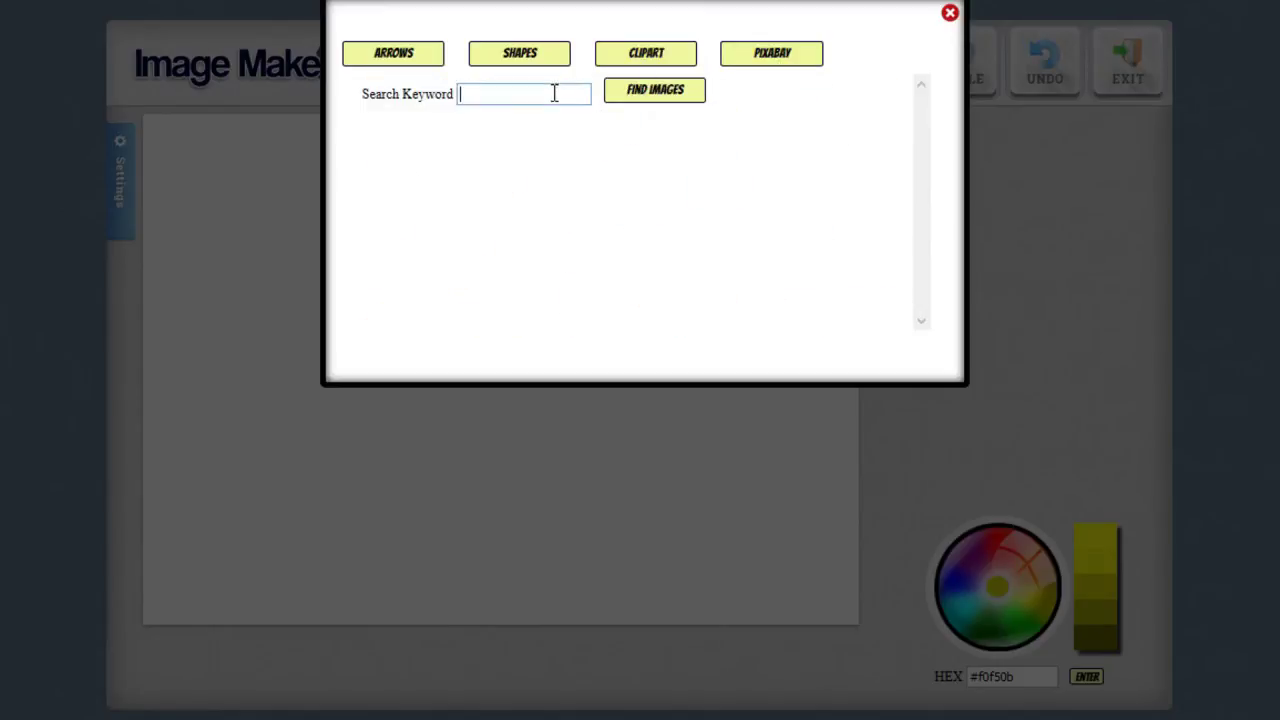
pyautogui.write('STOP')
pyautogui.click(660, 96)
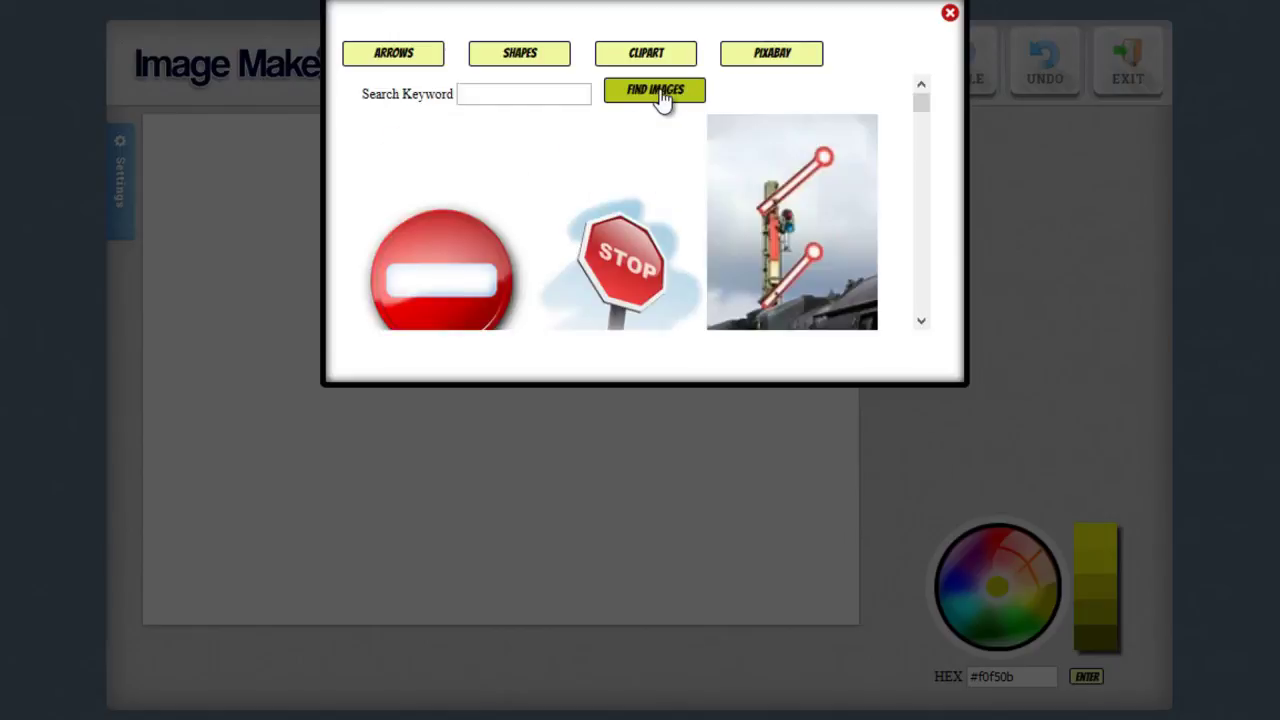
pyautogui.moveTo(920, 108); pyautogui.dragTo(923, 113)
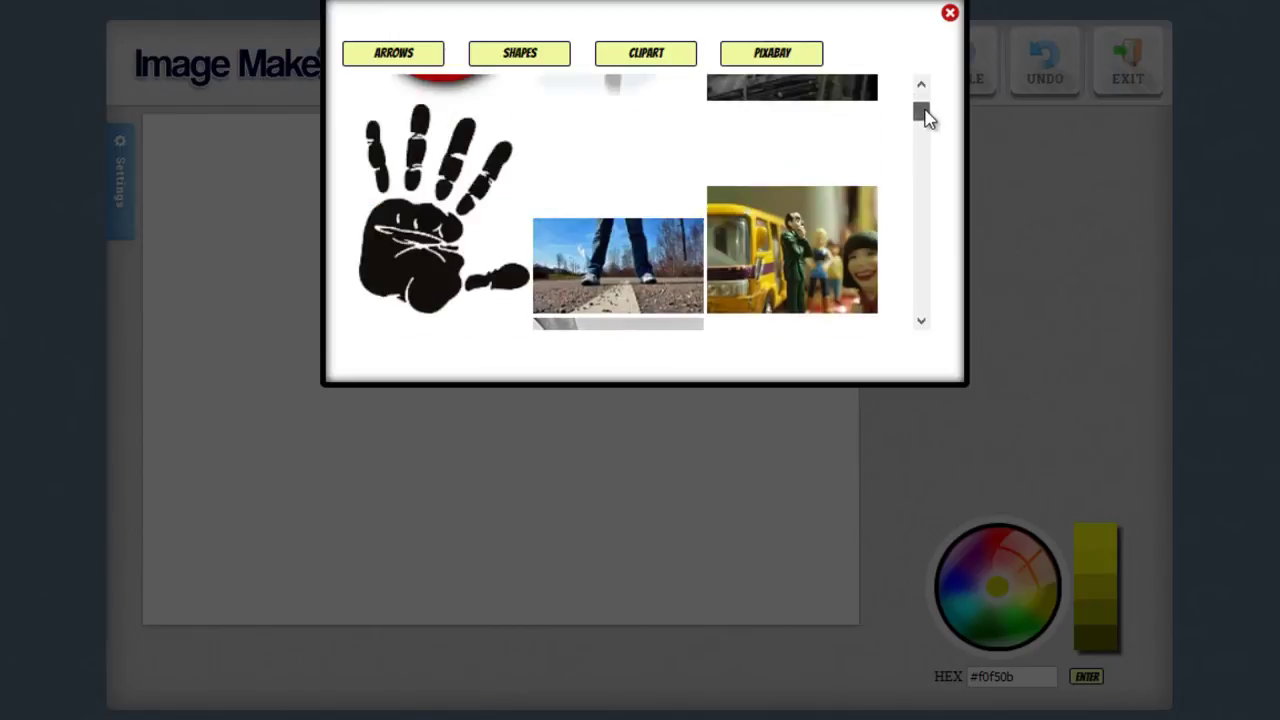
pyautogui.click(418, 163)
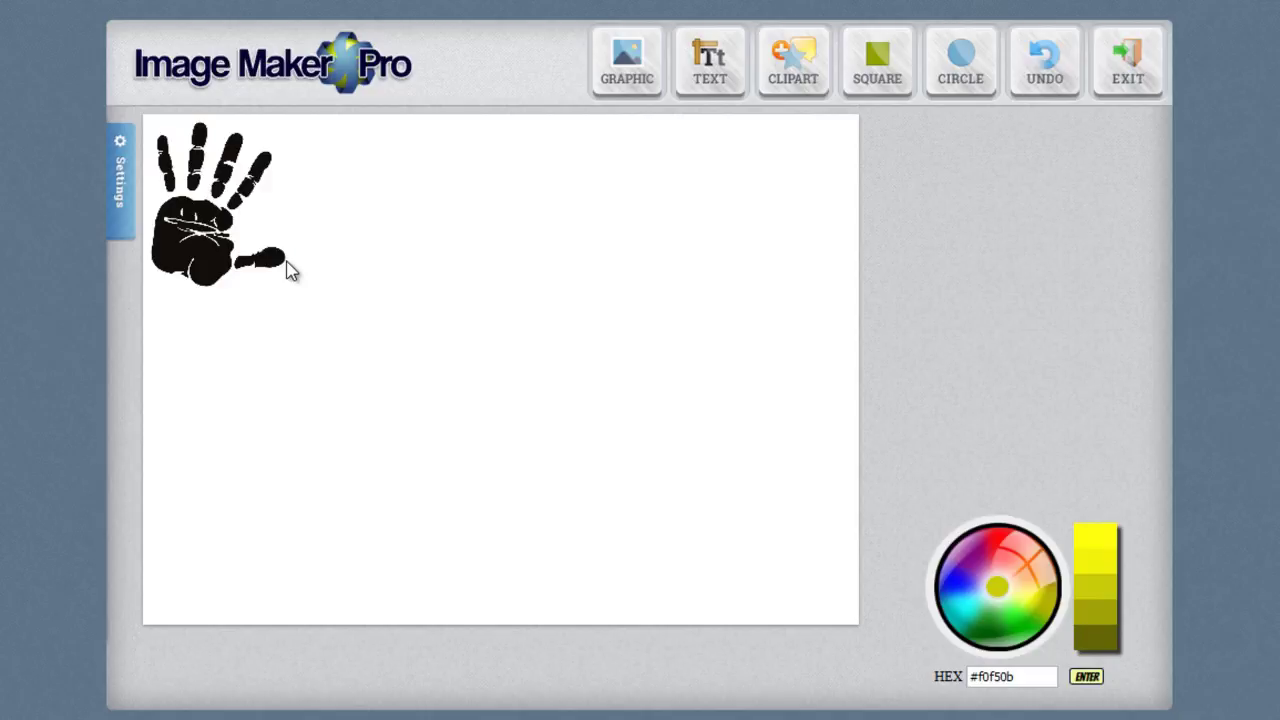
# Select the handprint and try its opacity slider, leaving it nearly fully opaque
pyautogui.click(233, 245)
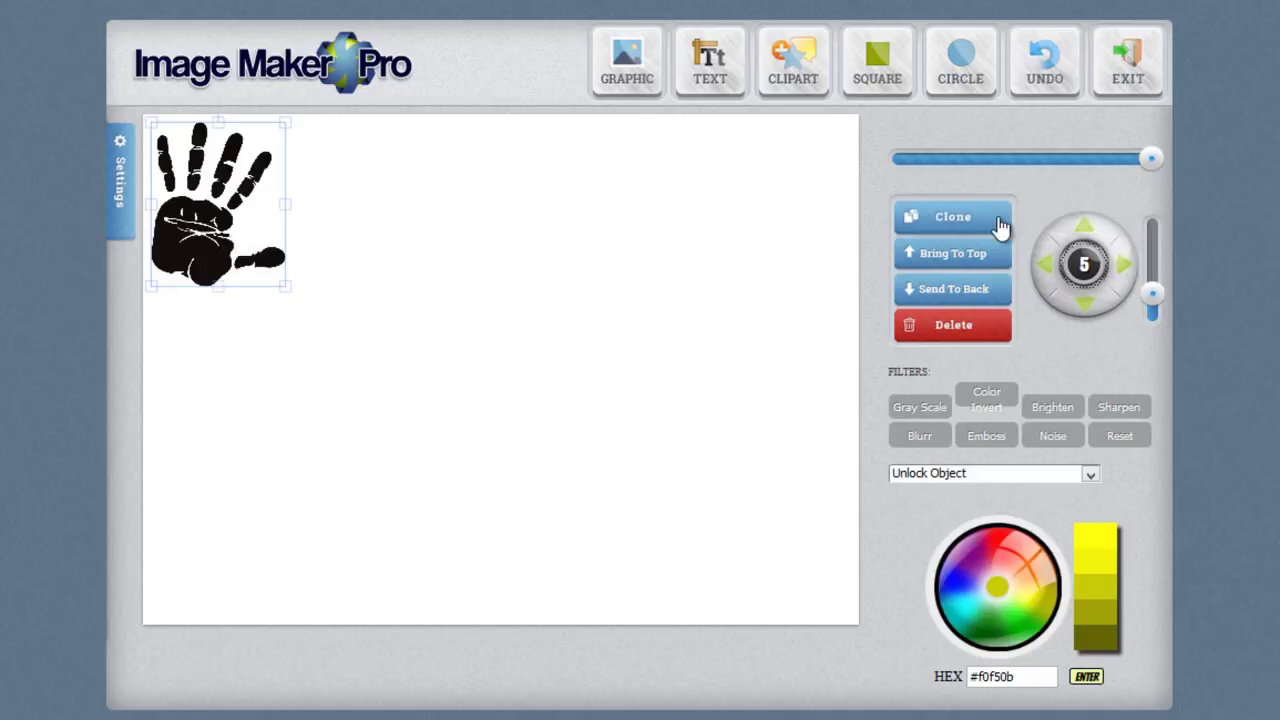
pyautogui.moveTo(1158, 158)
pyautogui.mouseDown()
pyautogui.moveTo(960, 160)
pyautogui.moveTo(1153, 161)
pyautogui.mouseUp()
# Nudge the handprint rightwards with the dial, using step sizes of 5, 20 and 1
pyautogui.click(1125, 268)
pyautogui.click(1125, 268)
pyautogui.click(1125, 268)
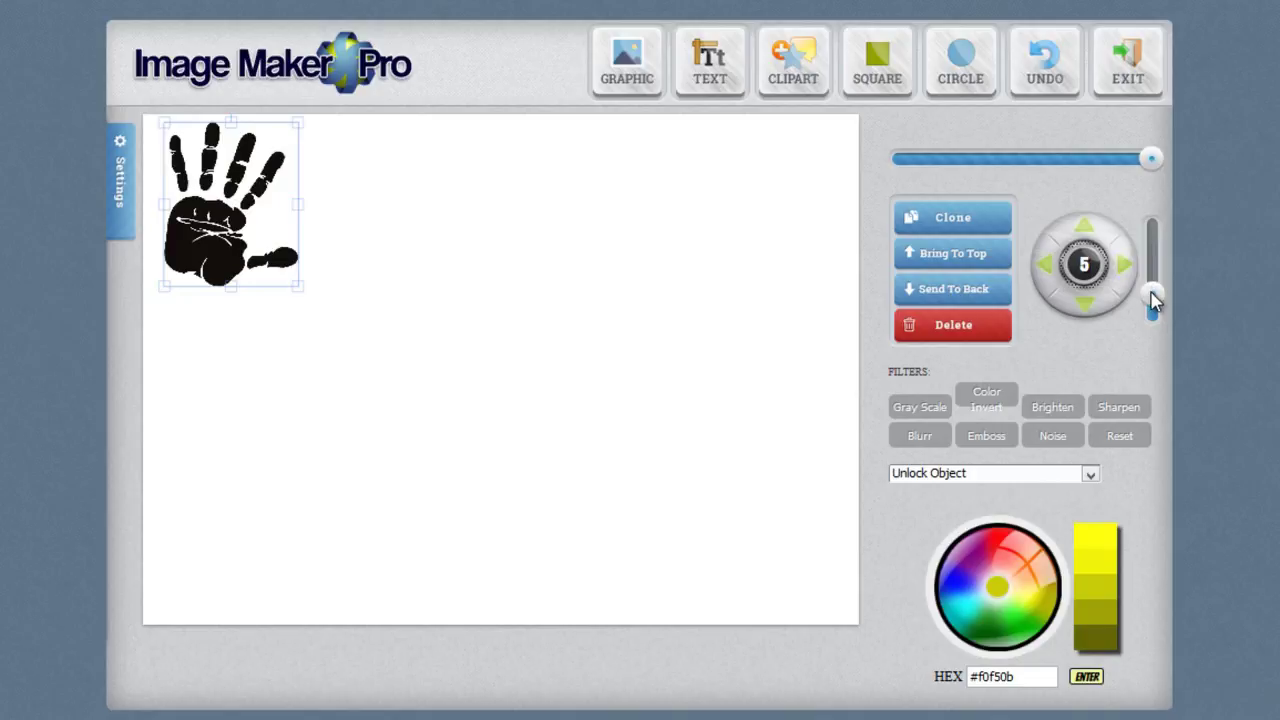
pyautogui.moveTo(1152, 298); pyautogui.dragTo(1155, 218)
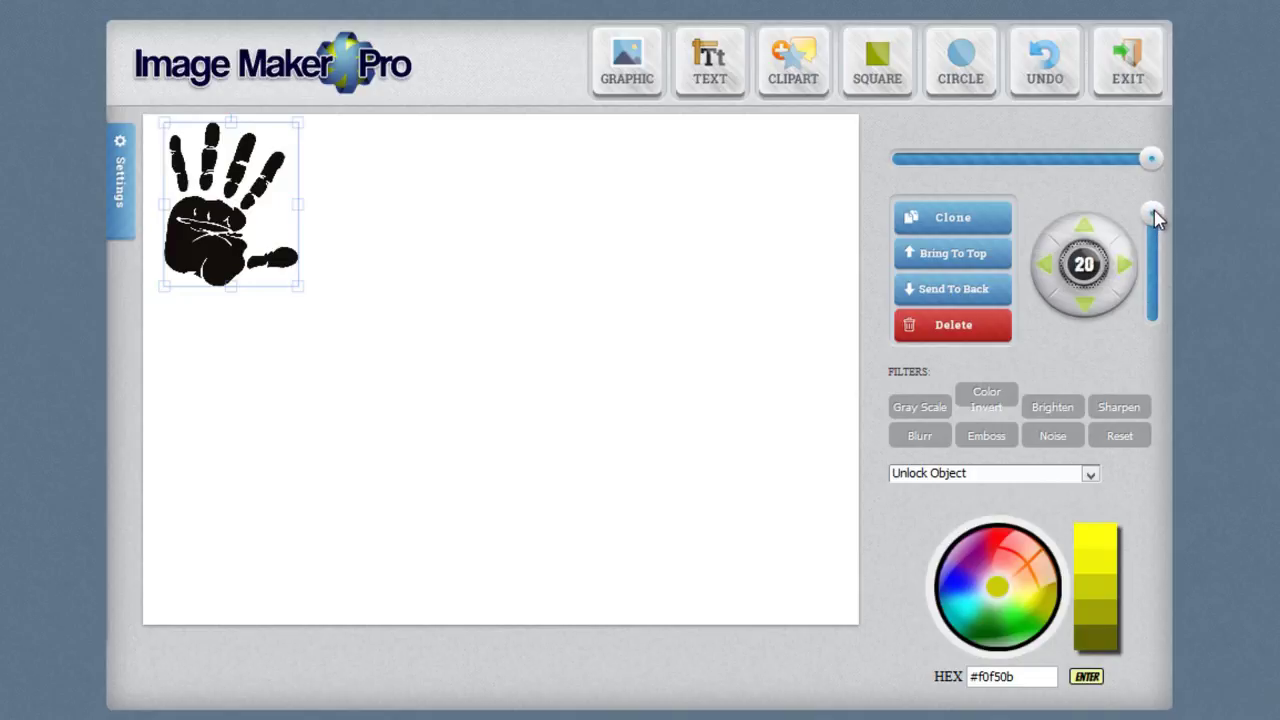
pyautogui.click(1124, 267)
pyautogui.click(1124, 270)
pyautogui.moveTo(1153, 216); pyautogui.dragTo(1158, 336)
pyautogui.click(1120, 277)
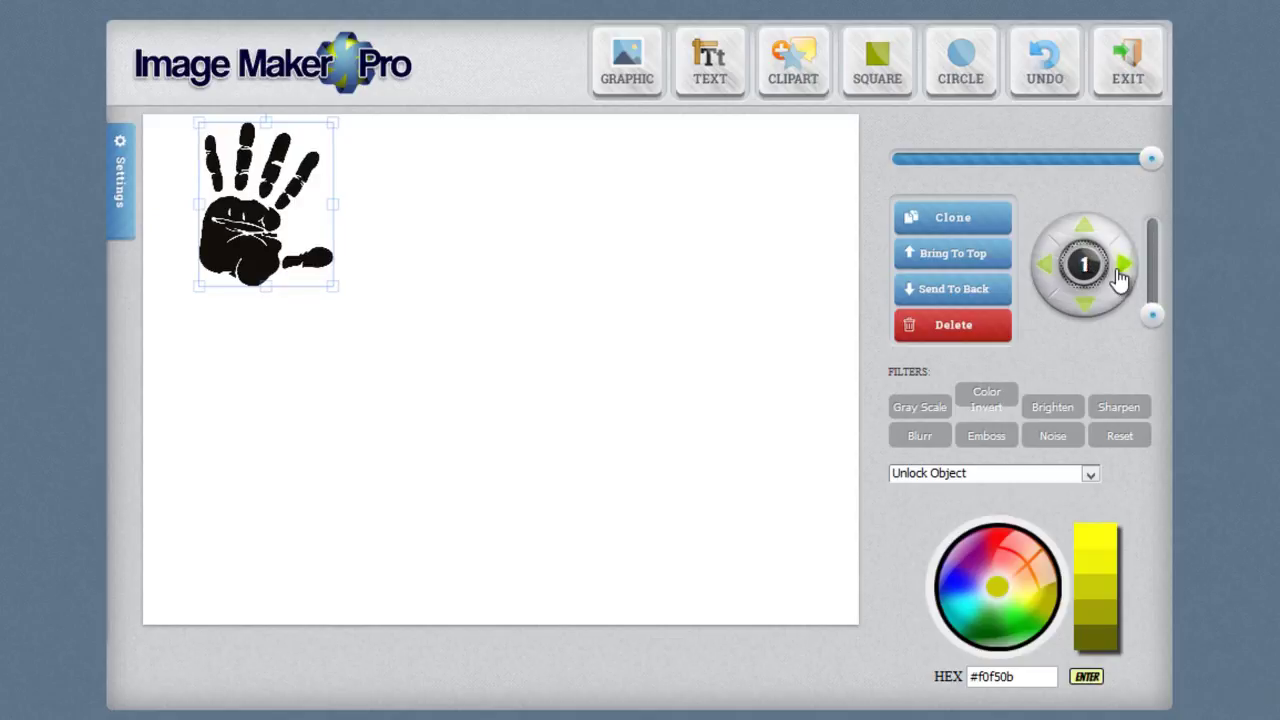
pyautogui.click(1120, 279)
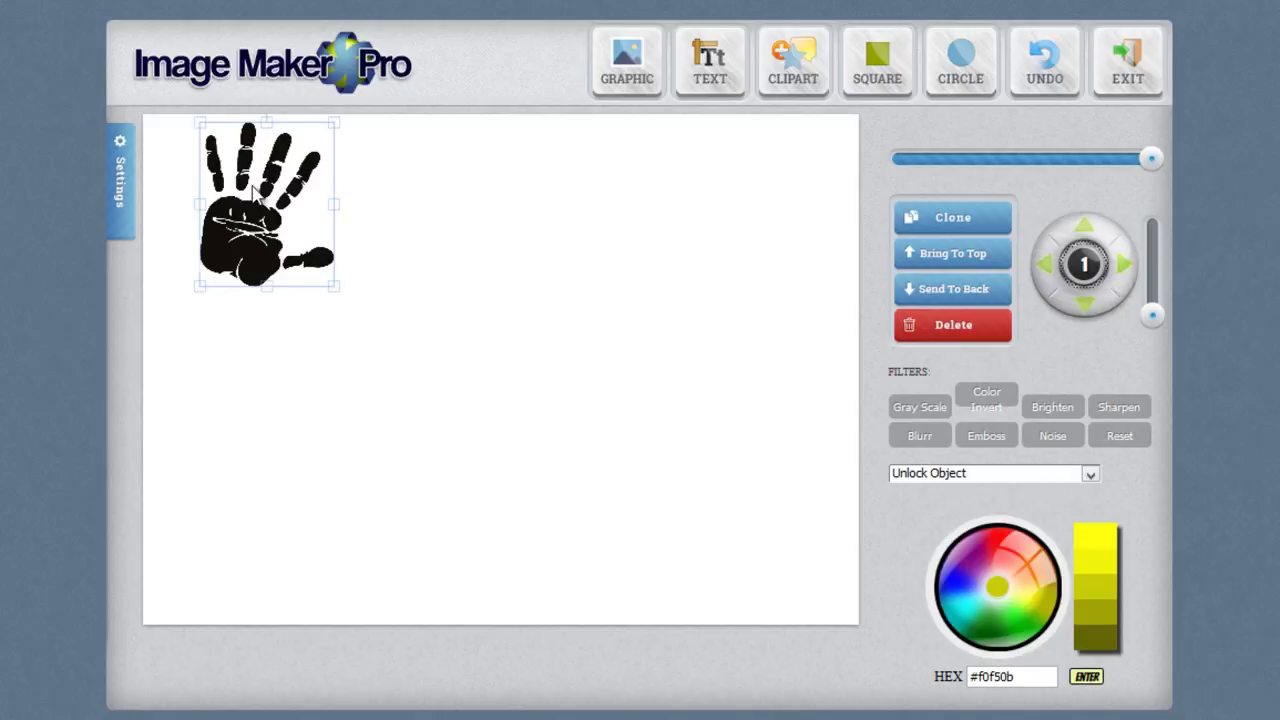
# Select the handprint and drag it toward the left of the canvas centre
pyautogui.moveTo(253, 190); pyautogui.dragTo(646, 484)
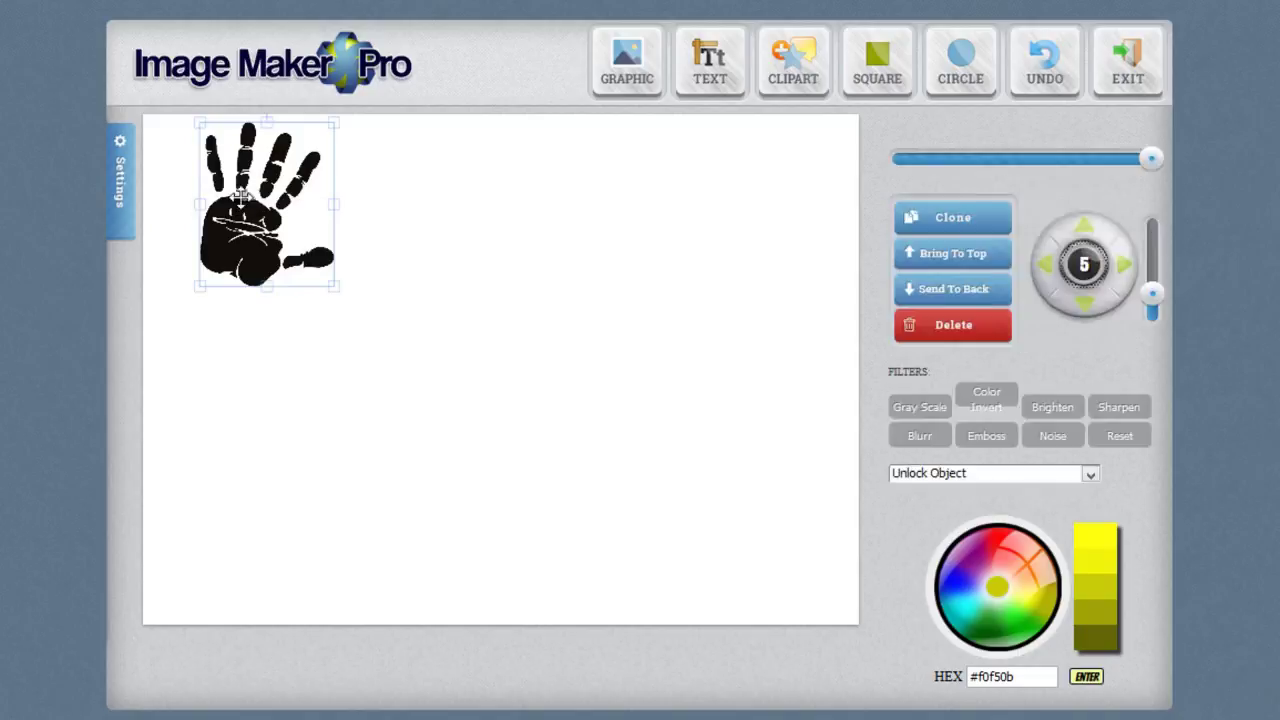
pyautogui.click(246, 329)
pyautogui.click(250, 215)
pyautogui.moveTo(250, 226); pyautogui.dragTo(675, 403)
pyautogui.click(736, 293)
pyautogui.moveTo(695, 315); pyautogui.dragTo(381, 305)
pyautogui.moveTo(661, 261); pyautogui.dragTo(363, 184)
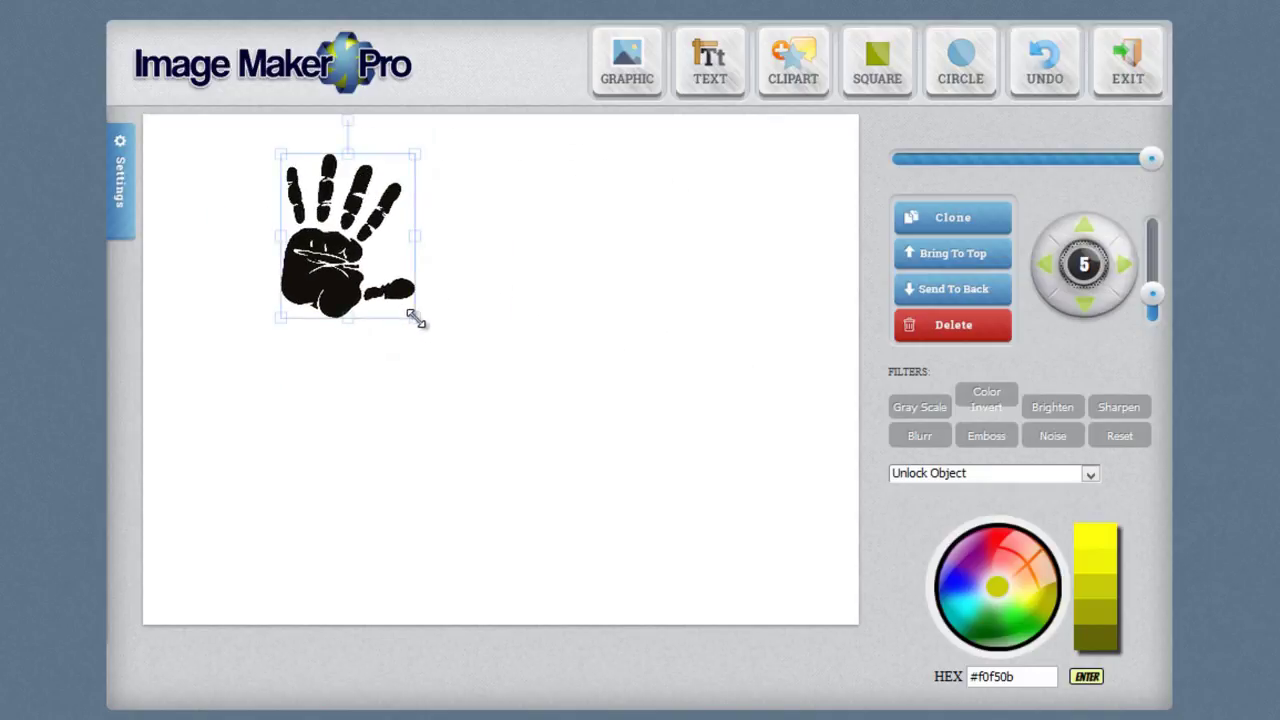
# Enlarge the handprint, tilt it, and flip it upside down using the edge handles
pyautogui.moveTo(415, 316); pyautogui.dragTo(500, 347)
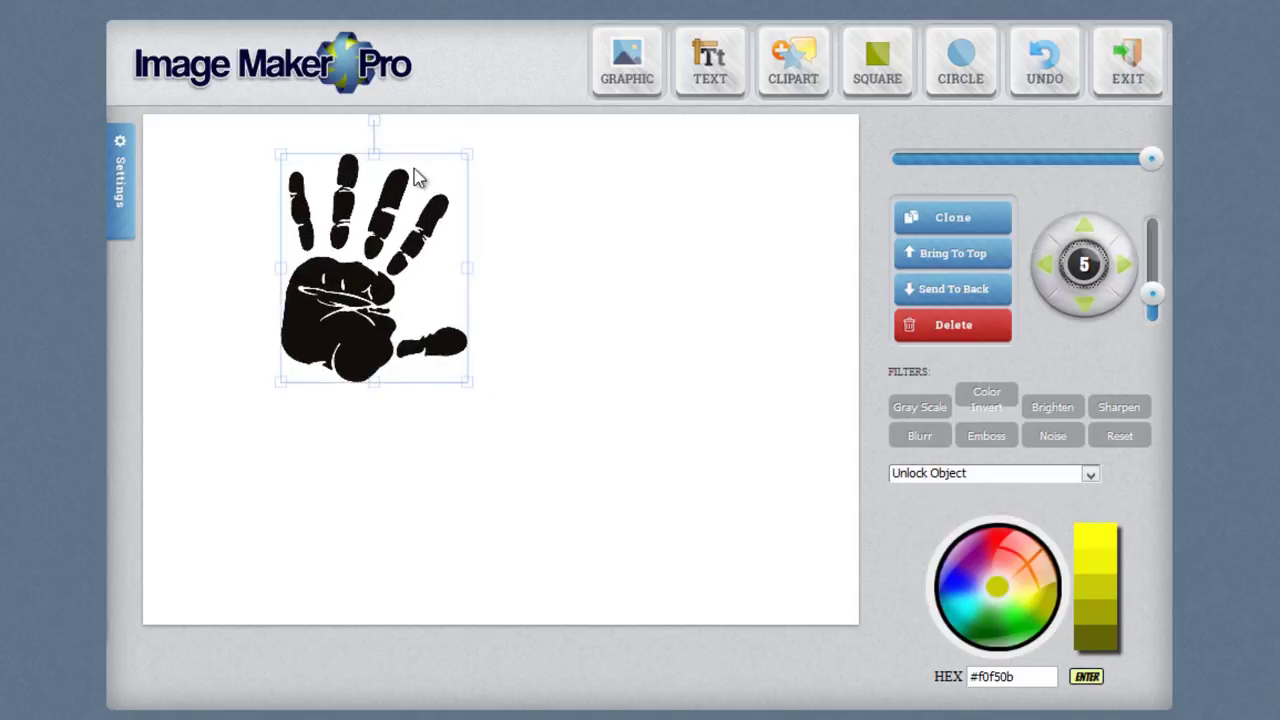
pyautogui.moveTo(374, 123); pyautogui.dragTo(334, 166)
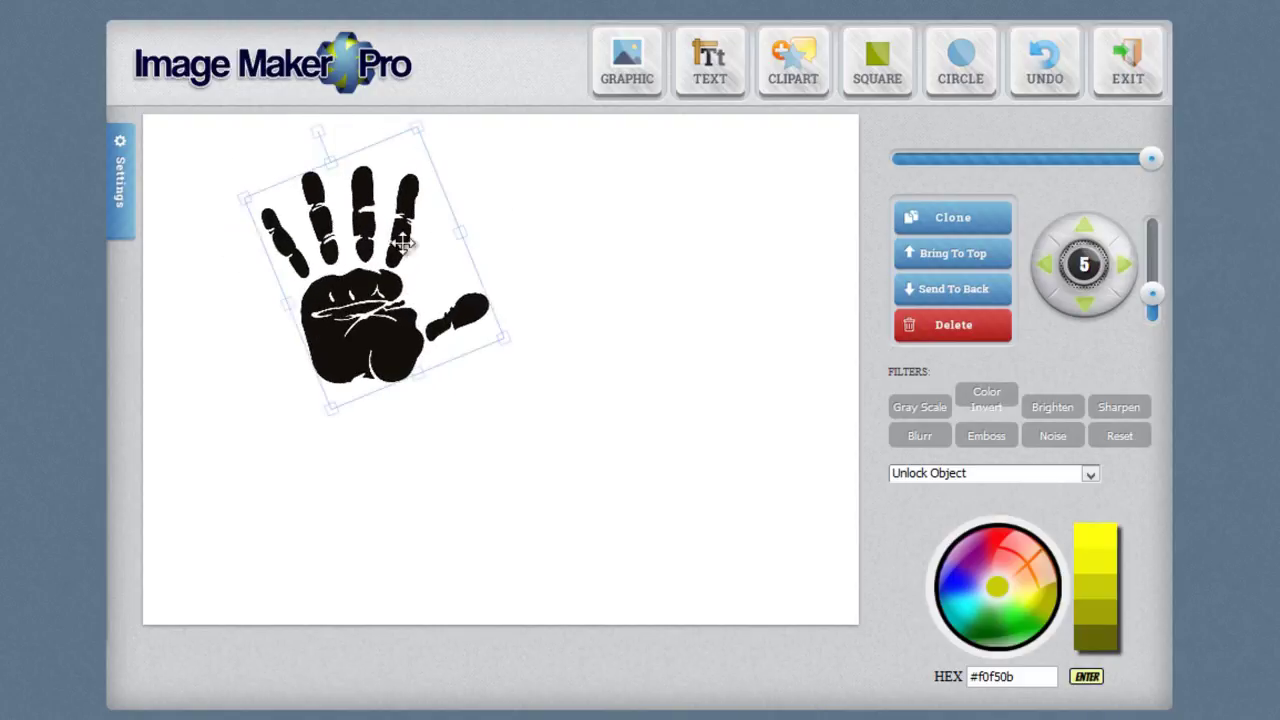
pyautogui.moveTo(429, 266); pyautogui.dragTo(588, 312)
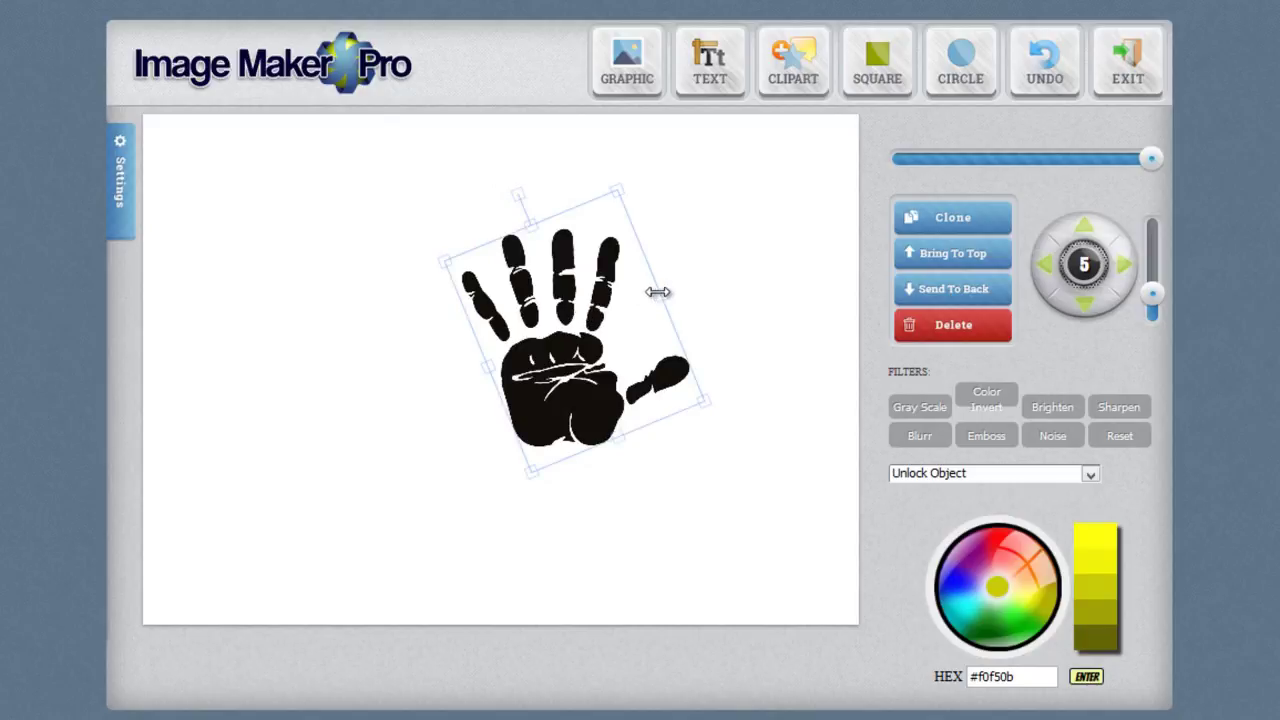
pyautogui.moveTo(657, 289); pyautogui.dragTo(275, 391)
pyautogui.moveTo(346, 289); pyautogui.dragTo(563, 597)
pyautogui.moveTo(515, 550); pyautogui.dragTo(480, 500)
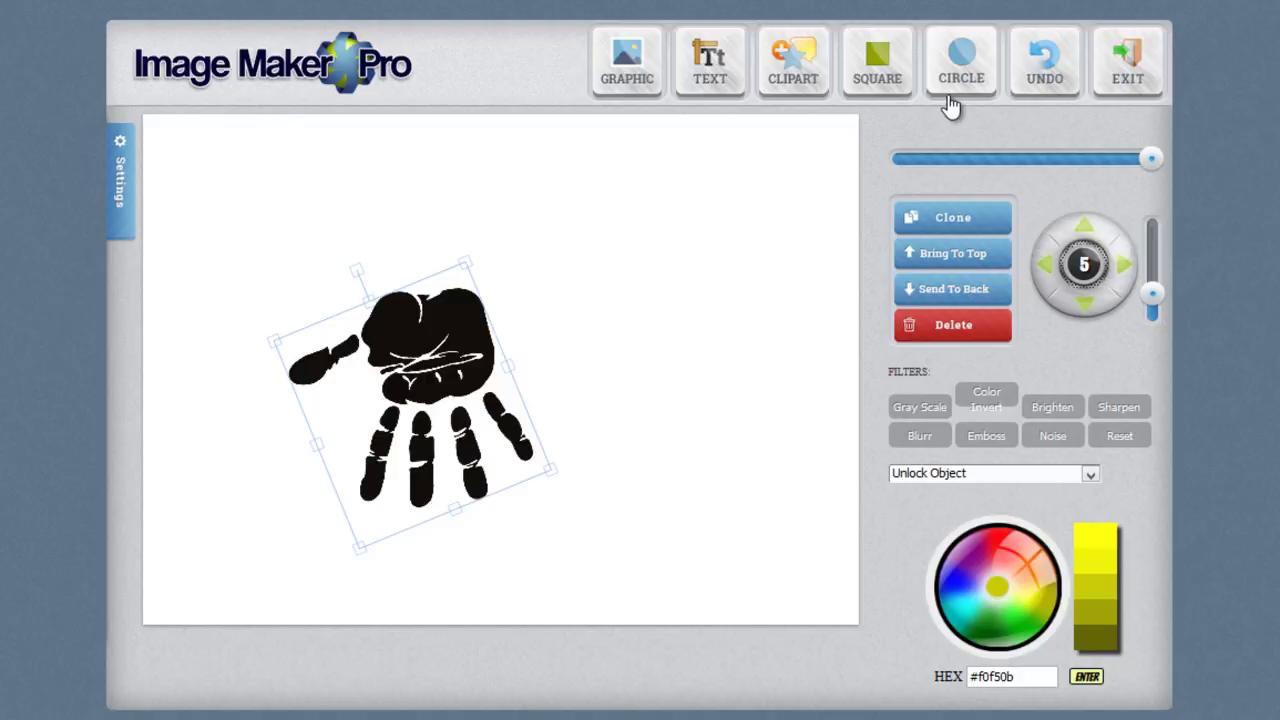
# Undo the flip to restore the flatter, squashed handprint, then reselect it
pyautogui.click(1072, 95)
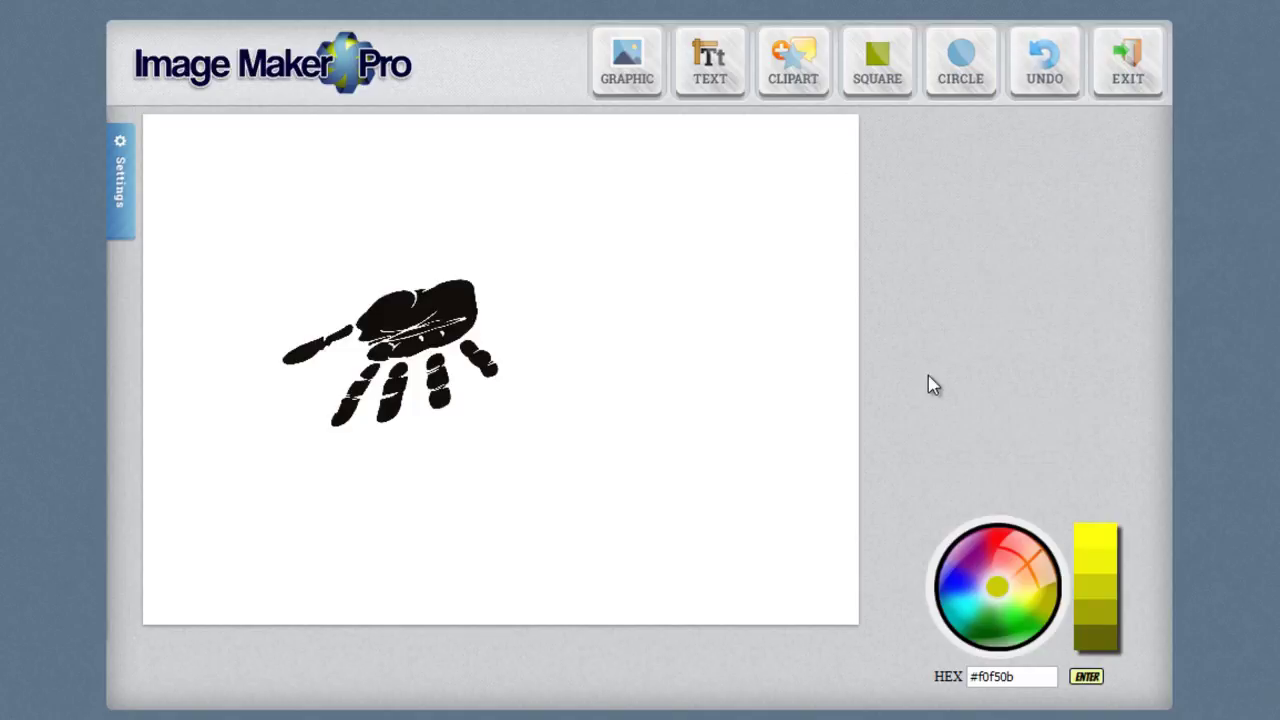
pyautogui.click(444, 370)
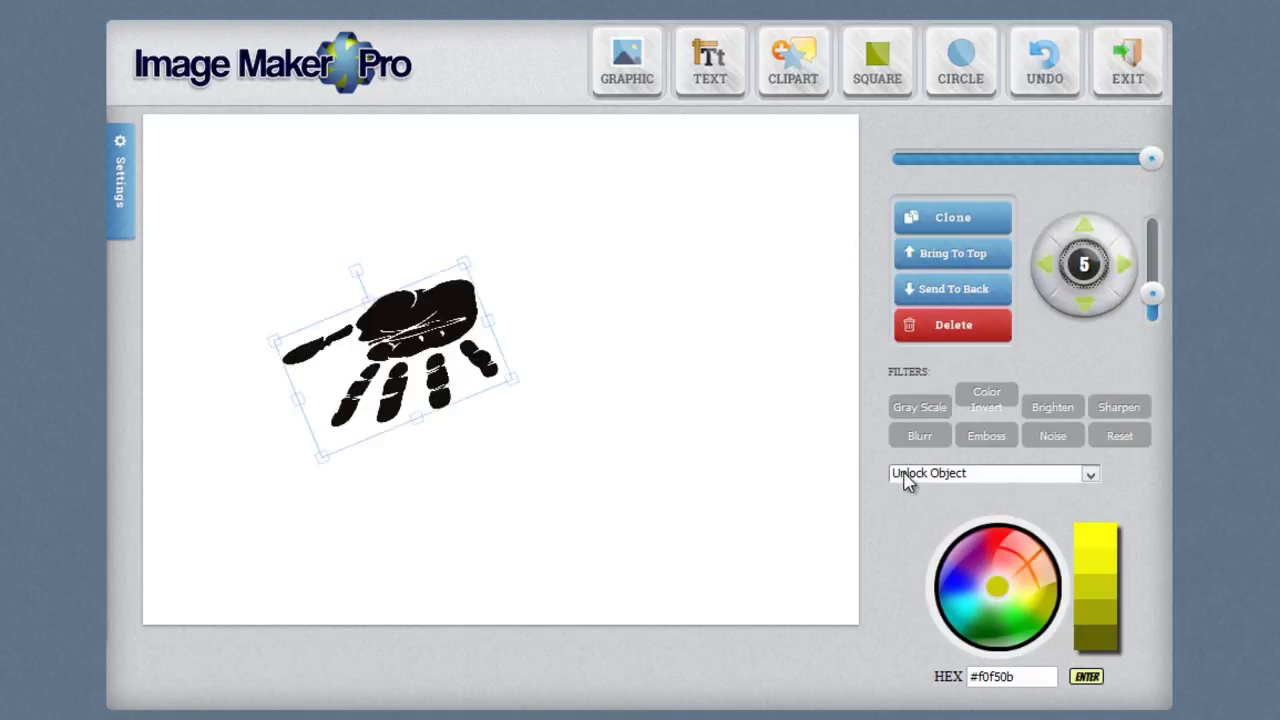
# Stretch the handprint back to full height, lock it, and confirm it won't move
pyautogui.moveTo(417, 418); pyautogui.dragTo(448, 480)
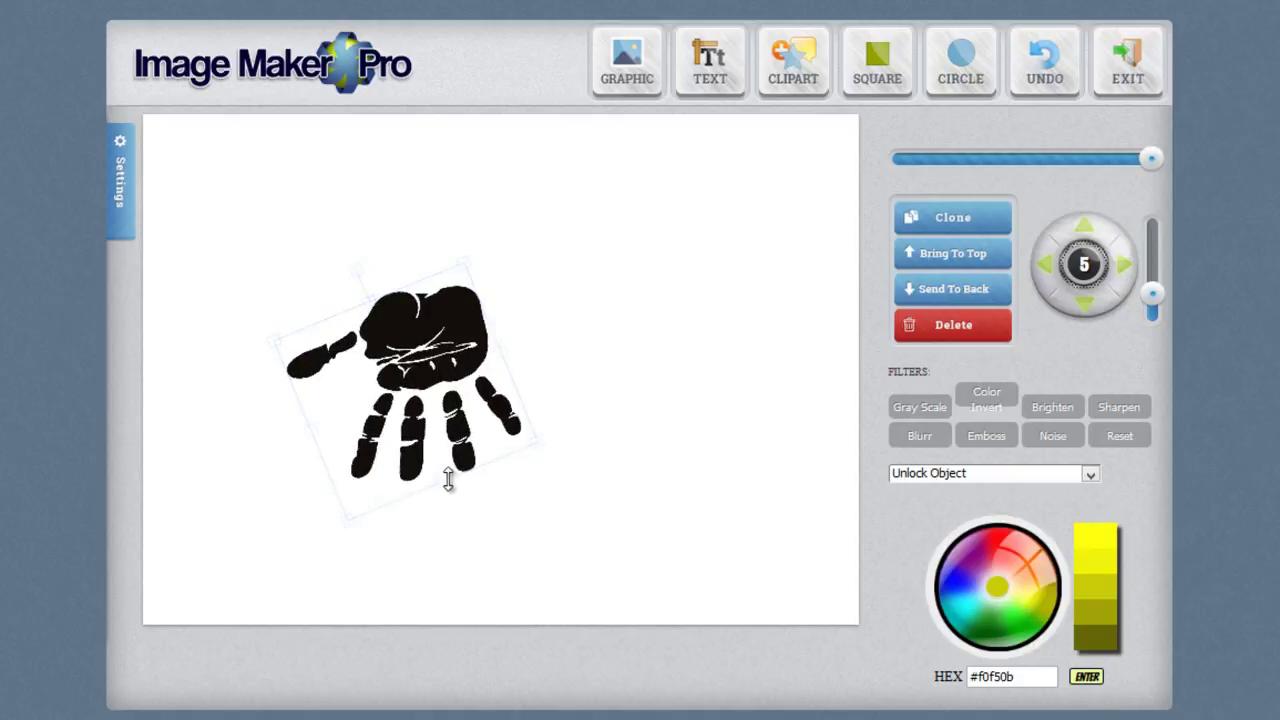
pyautogui.click(951, 486)
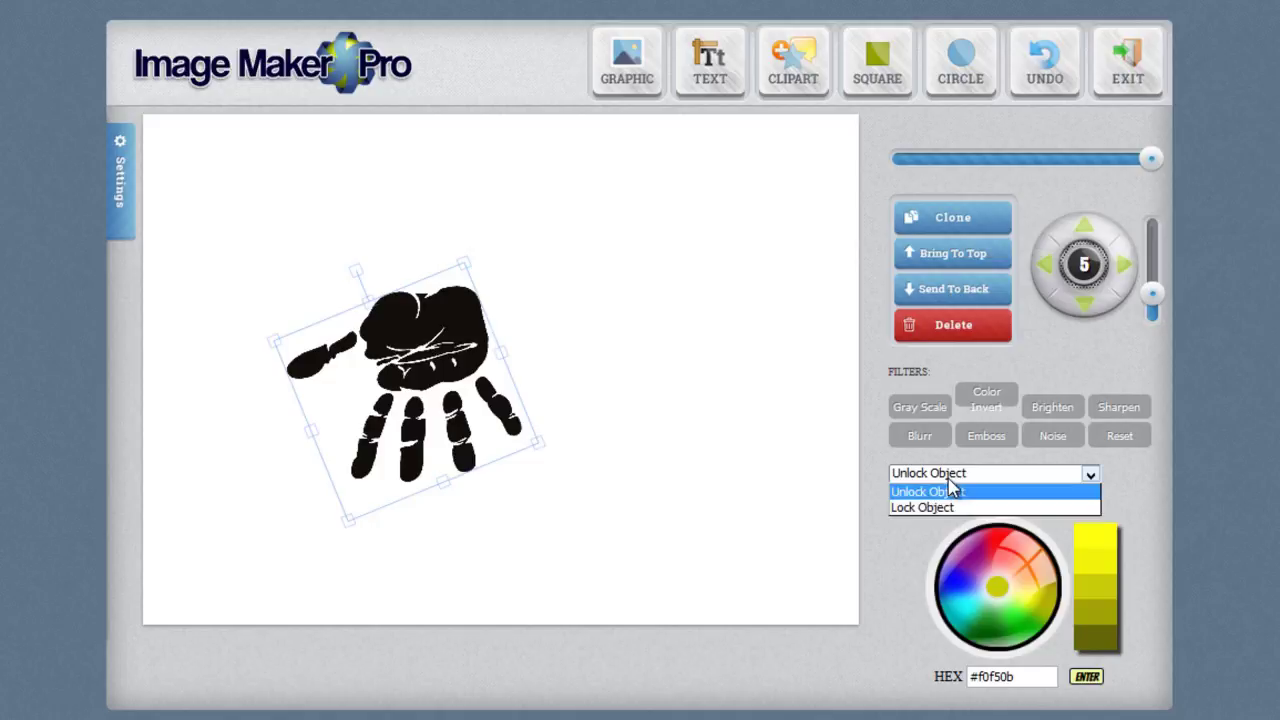
pyautogui.click(951, 507)
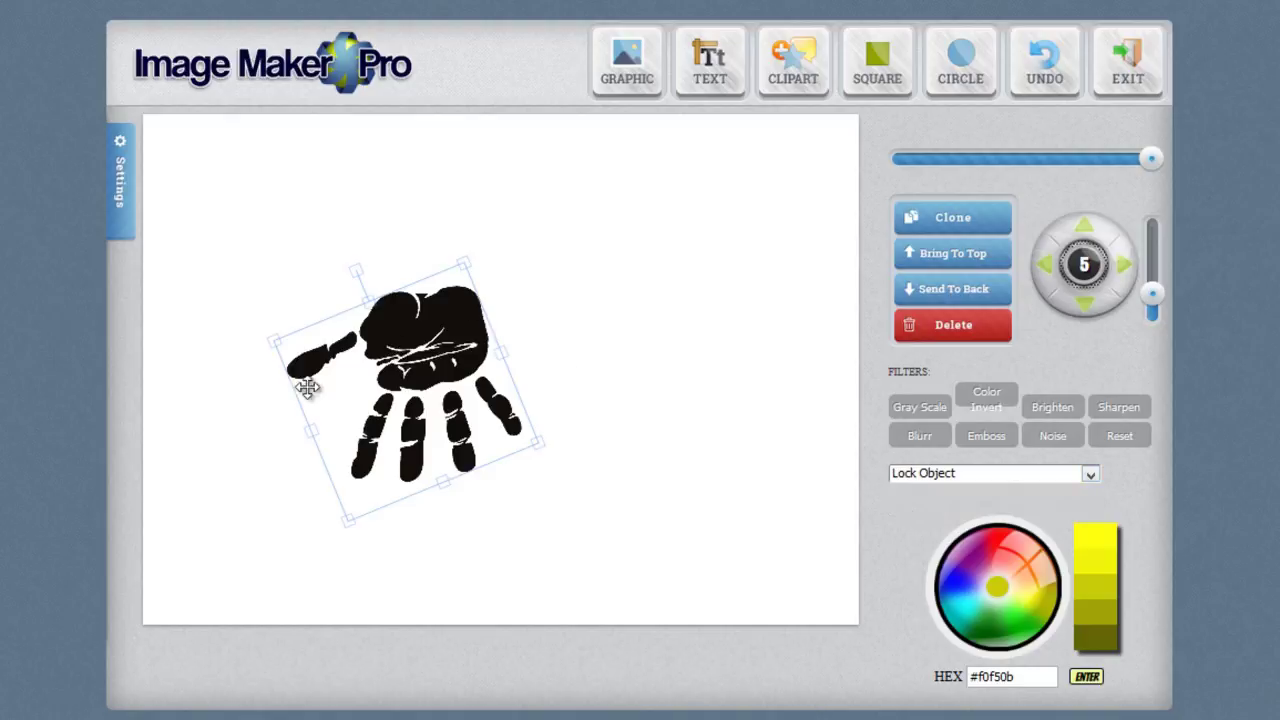
pyautogui.moveTo(663, 374); pyautogui.dragTo(486, 486)
pyautogui.click(388, 430)
# Unlock the handprint and shift it toward the canvas centre
pyautogui.click(915, 473)
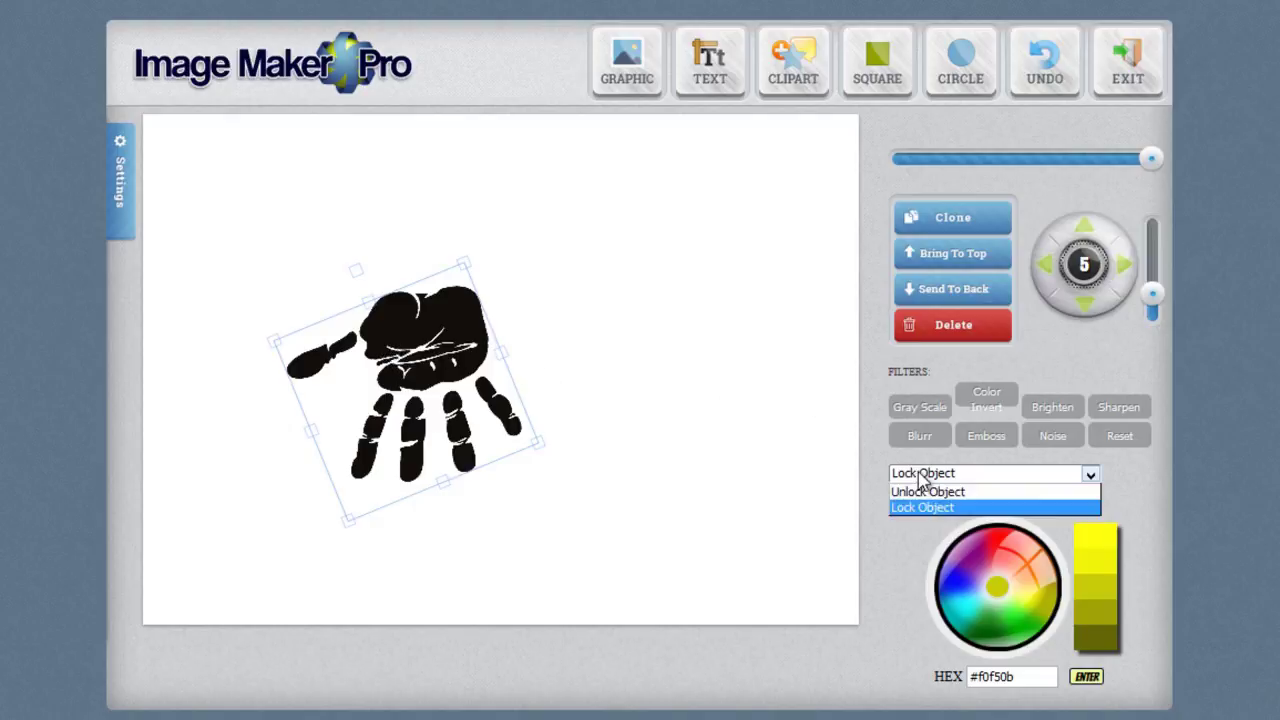
pyautogui.click(923, 492)
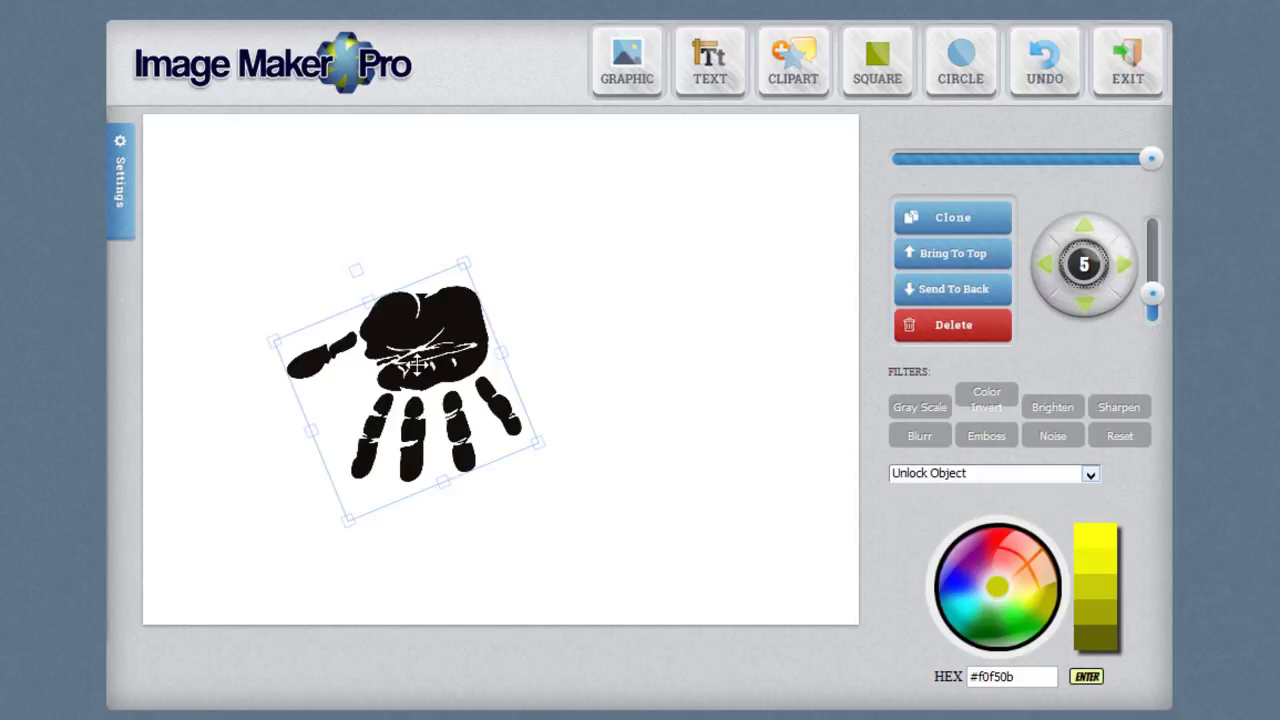
pyautogui.moveTo(428, 365)
pyautogui.mouseDown()
pyautogui.moveTo(540, 457)
pyautogui.moveTo(409, 297)
pyautogui.moveTo(314, 386)
pyautogui.moveTo(571, 343)
pyautogui.moveTo(409, 370)
pyautogui.mouseUp()
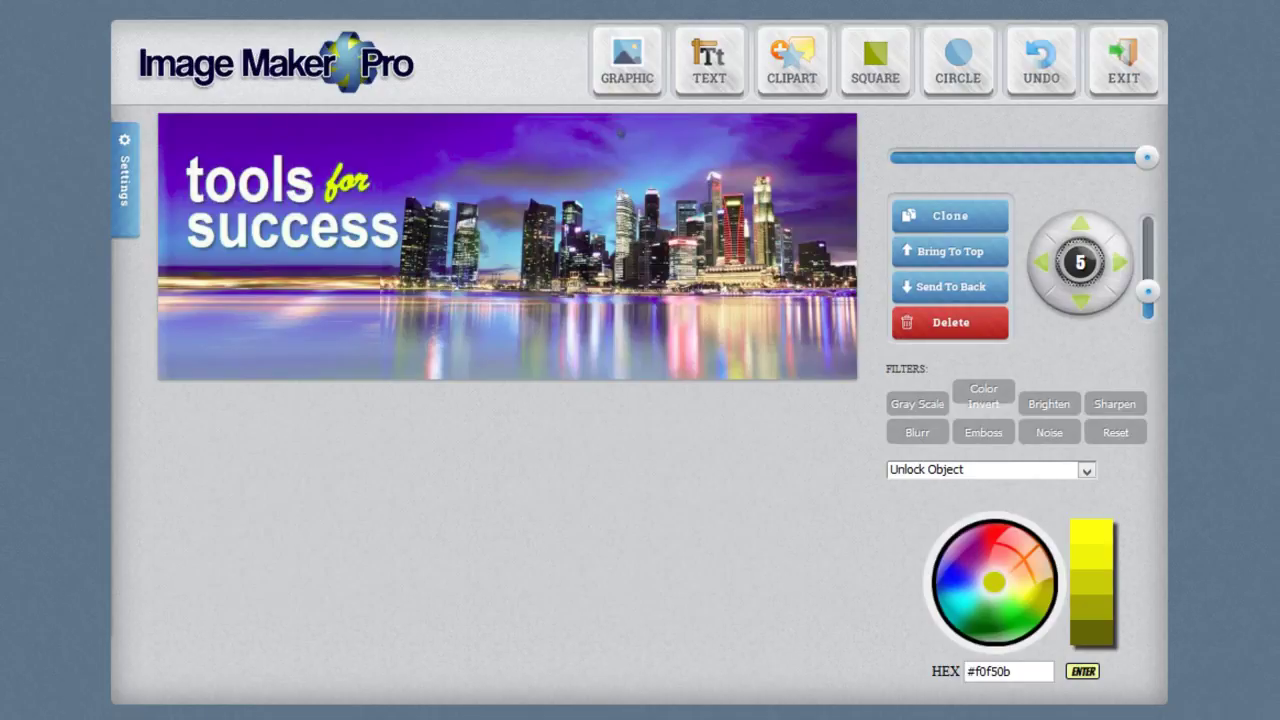
# Open the Settings panel with the Export as PNG and canvas size options
pyautogui.click(137, 223)
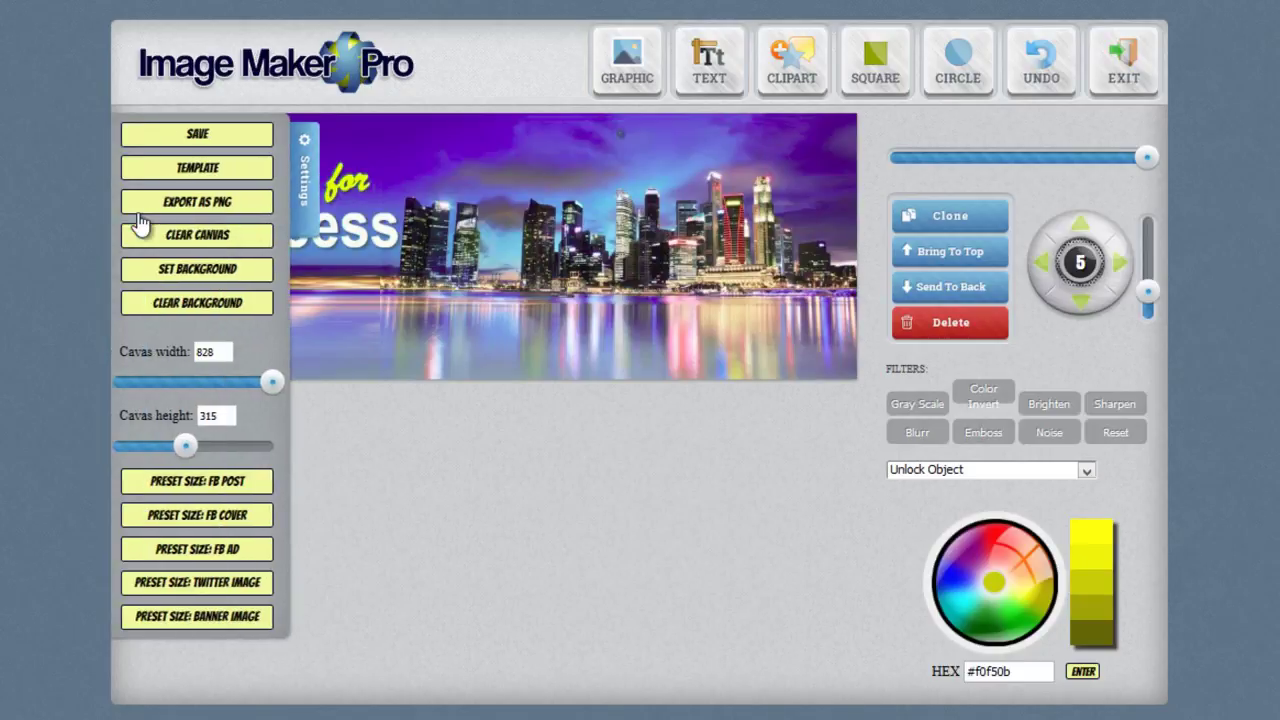